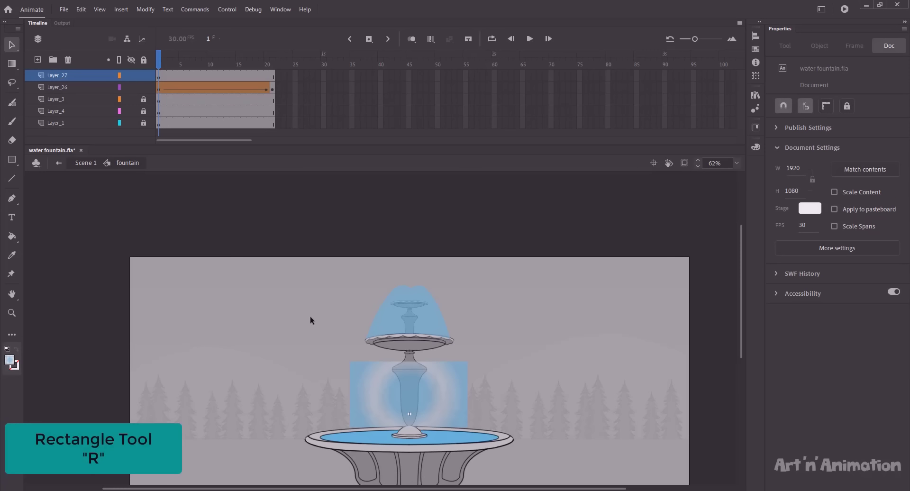
- Hide and lock Layer_27, then add a new layer directly above Layer_26
{"action": "left_click", "coordinate": [131, 87]}
{"action": "left_click", "coordinate": [83, 87]}
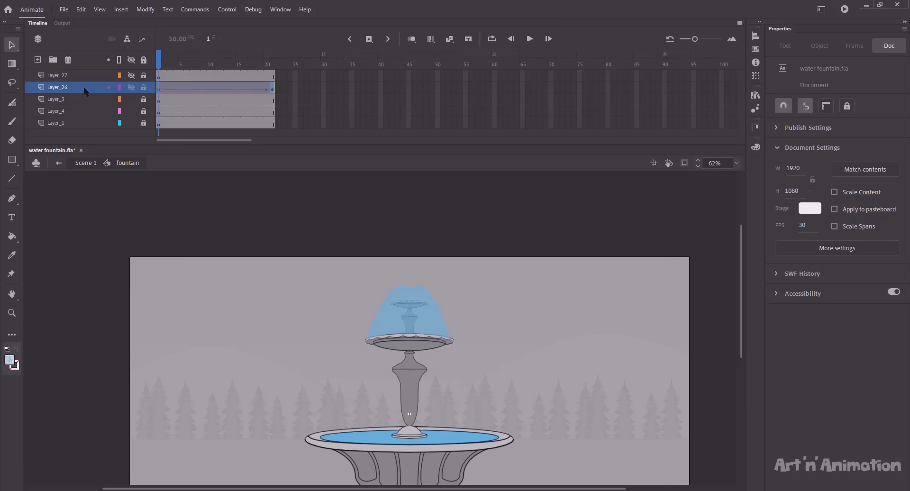
{"action": "left_click", "coordinate": [38, 60]}
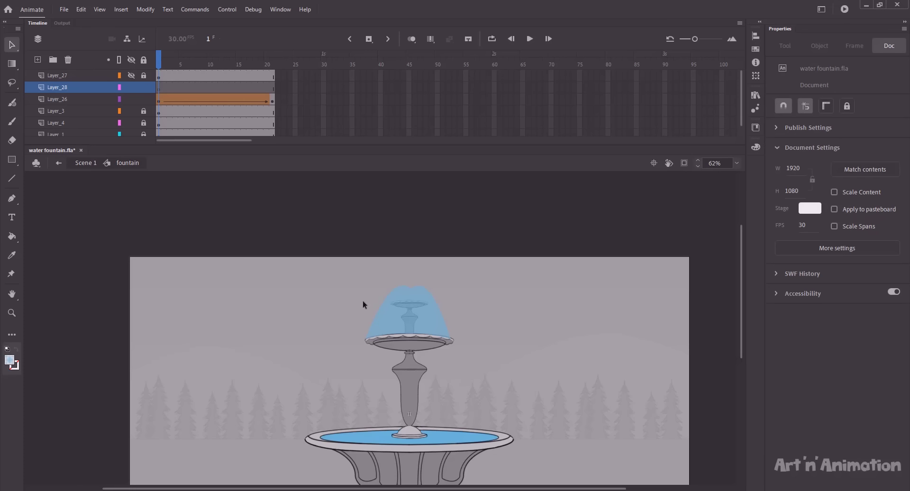
- Set up the Classic Brush with size 4 and a lighter, fully opaque blue fill
{"action": "key", "text": "b"}
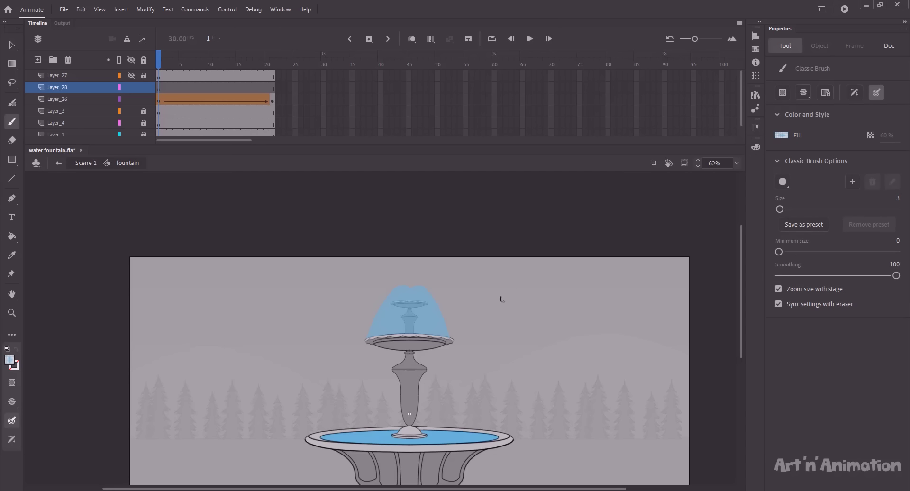
{"action": "mouse_move", "coordinate": [501, 300]}
{"action": "left_mouse_down"}
{"action": "mouse_move", "coordinate": [511, 290]}
{"action": "mouse_move", "coordinate": [519, 298]}
{"action": "left_mouse_up"}
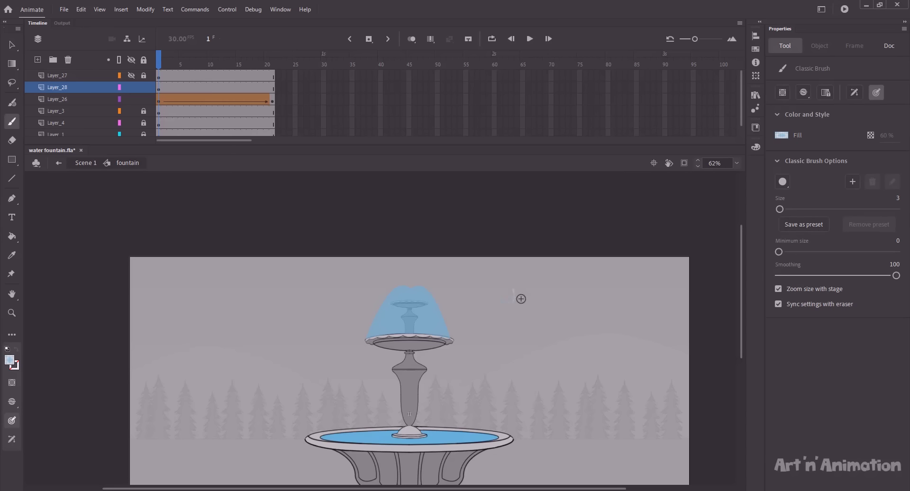
{"action": "key", "text": "ctrl+z"}
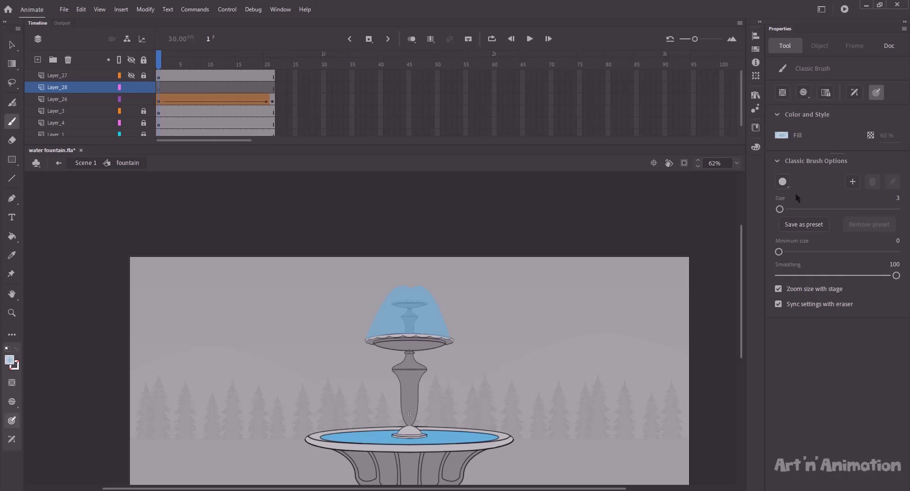
{"action": "left_click", "coordinate": [897, 198]}
{"action": "type", "text": "04"}
{"action": "left_click", "coordinate": [782, 135]}
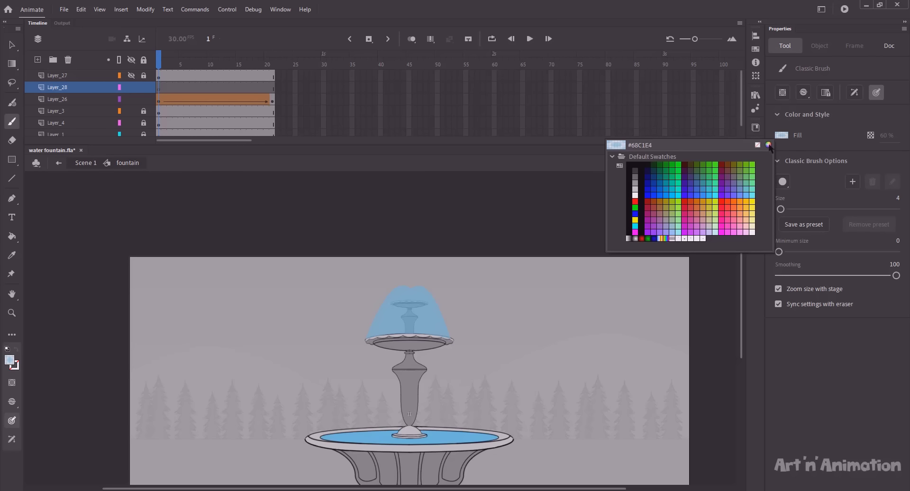
{"action": "left_click", "coordinate": [769, 145]}
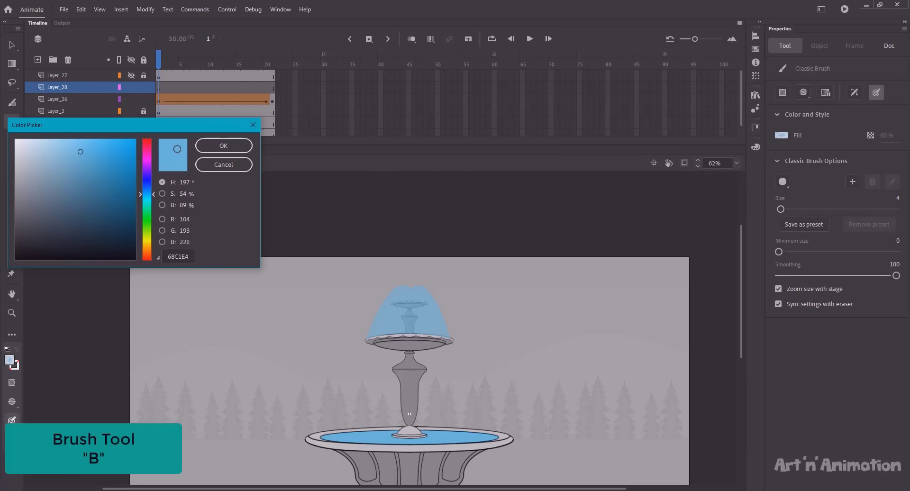
{"action": "left_click_drag", "start_coordinate": [79, 150], "coordinate": [61, 145]}
{"action": "left_click", "coordinate": [208, 149]}
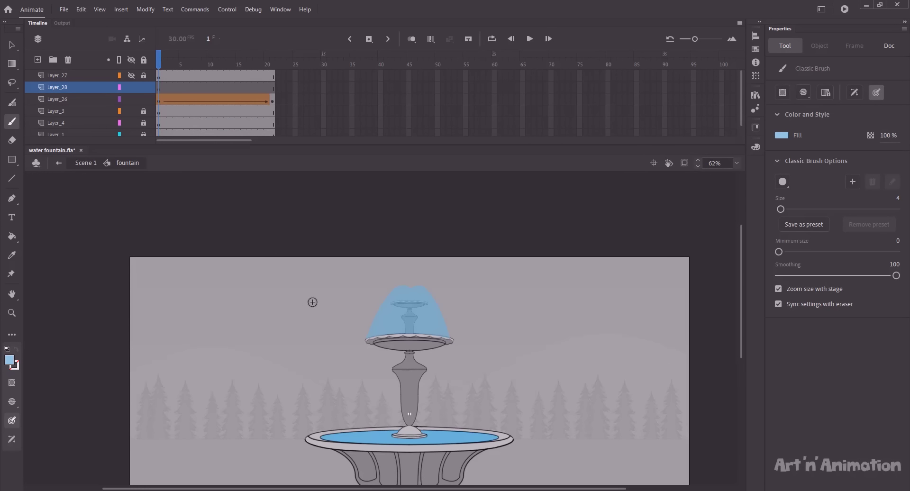
- Paint a small wavy light-blue stroke about 90 px wide on the left part of the upper water dome
{"action": "left_click_drag", "start_coordinate": [313, 302], "coordinate": [330, 301]}
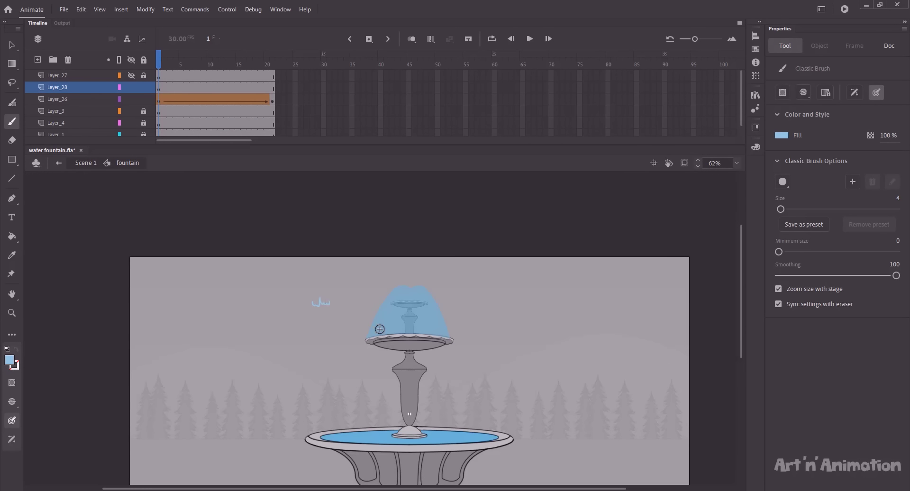
{"action": "mouse_move", "coordinate": [394, 314]}
{"action": "left_mouse_down"}
{"action": "mouse_move", "coordinate": [402, 315]}
{"action": "mouse_move", "coordinate": [384, 314]}
{"action": "mouse_move", "coordinate": [404, 308]}
{"action": "left_mouse_up"}
{"action": "key", "text": "ctrl+z"}
{"action": "key", "text": "ctrl+z"}
{"action": "key", "text": "ctrl+z"}
- Copy the wavy stroke, paste it in place and move the duplicate right to the dome's other half at X 9.1
{"action": "key", "text": "v"}
{"action": "left_click", "coordinate": [392, 315]}
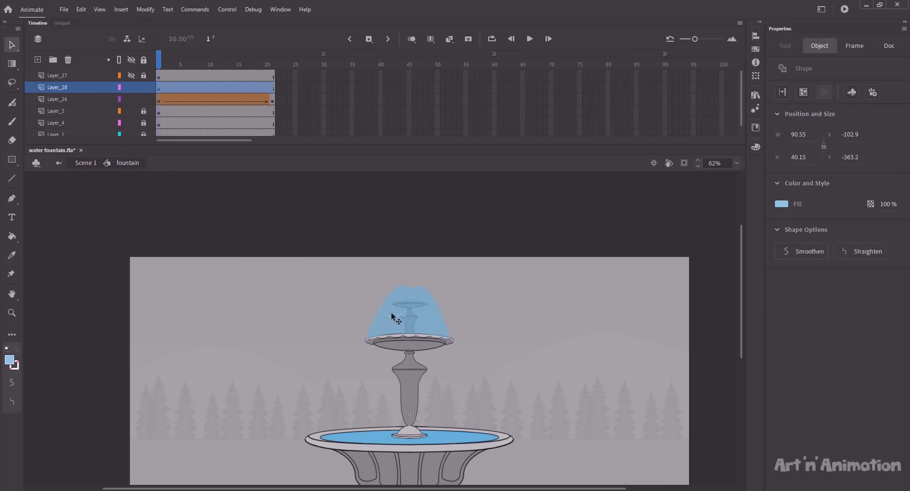
{"action": "key", "text": "ctrl+c"}
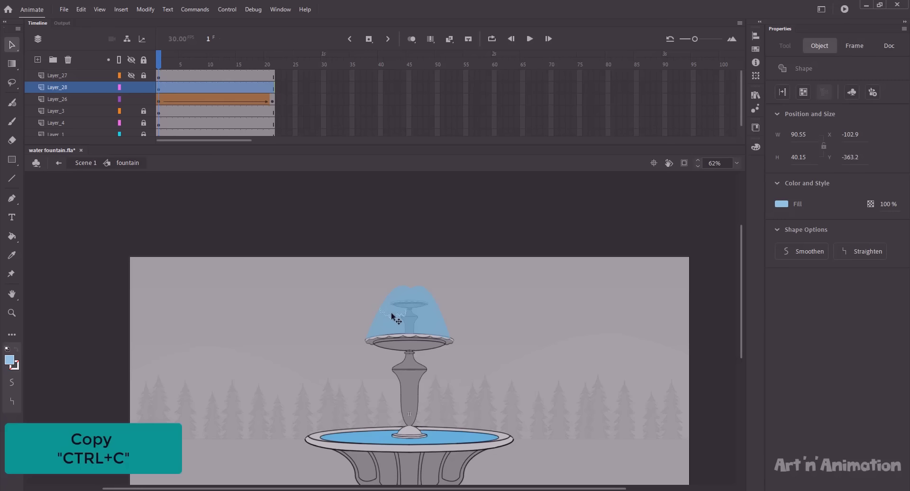
{"action": "key", "text": "ctrl+shift+v"}
{"action": "key", "text": "shift+Right"}
{"action": "key", "text": "ctrl+shift+v"}
{"action": "key", "text": "shift+Right"}
{"action": "key", "text": "shift+Right"}
{"action": "key", "text": "shift+Right"}
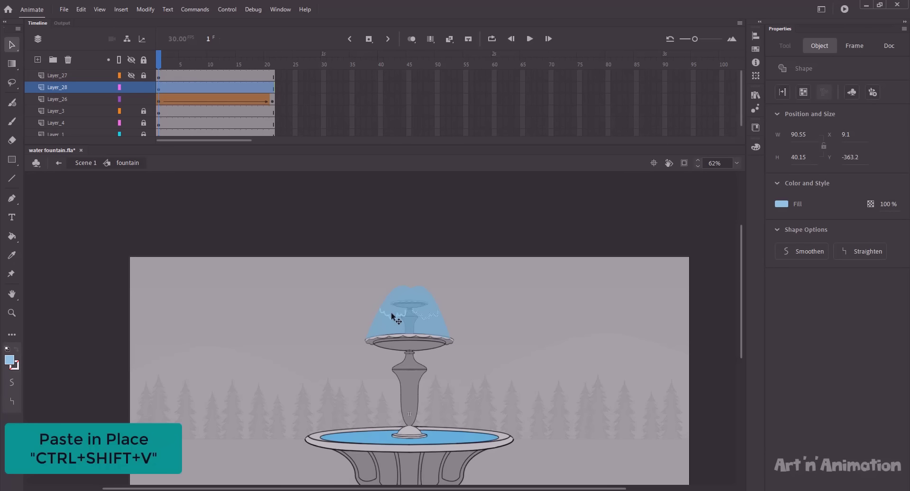
{"action": "left_click", "coordinate": [357, 309]}
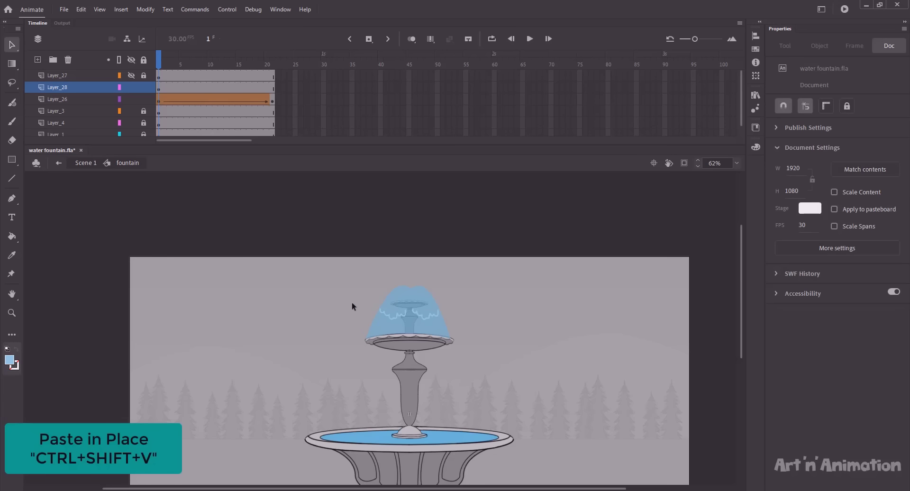
- Lock Layer_26 and place another copy of the wavy stroke to the left of the existing pair at X -214.9
{"action": "left_click", "coordinate": [144, 99]}
{"action": "left_click", "coordinate": [380, 310]}
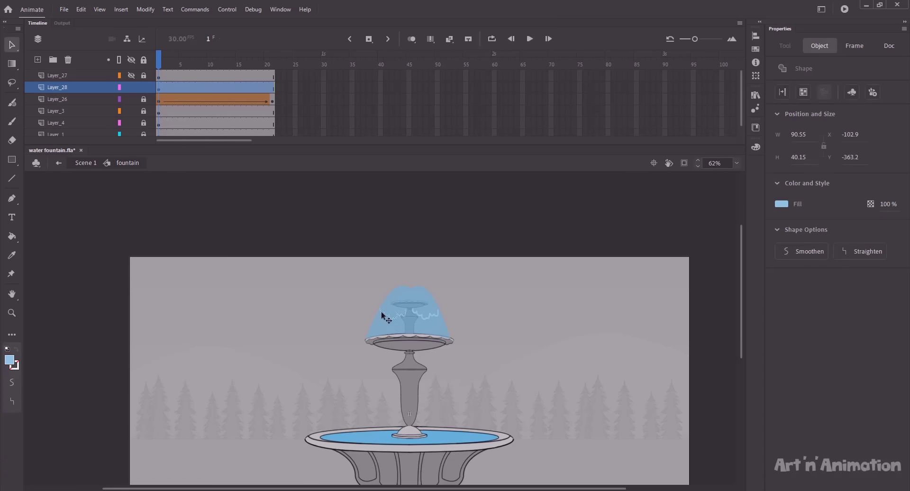
{"action": "left_click", "coordinate": [417, 318], "text": "shift"}
{"action": "key", "text": "shift+Left"}
{"action": "key", "text": "shift+Left"}
{"action": "key", "text": "shift+Left"}
{"action": "key", "text": "shift+Left"}
{"action": "key", "text": "shift+Left"}
{"action": "key", "text": "shift+Left"}
{"action": "key", "text": "shift+Left"}
{"action": "key", "text": "shift+Left"}
{"action": "key", "text": "shift+Left"}
{"action": "key", "text": "shift+Left"}
{"action": "key", "text": "shift+Left"}
- Paste a fourth wavy stroke in place and move it to the right end, forming an evenly spaced row
{"action": "key", "text": "ctrl+shift+v"}
{"action": "key", "text": "shift+Right"}
{"action": "key", "text": "shift+Right"}
{"action": "key", "text": "shift+Right"}
{"action": "key", "text": "shift+Right"}
{"action": "key", "text": "shift+Right"}
{"action": "key", "text": "shift+Right"}
{"action": "key", "text": "shift+Right"}
{"action": "key", "text": "shift+Right"}
{"action": "key", "text": "shift+Right"}
{"action": "key", "text": "shift+Right"}
{"action": "key", "text": "shift+Right"}
{"action": "key", "text": "shift+Right"}
{"action": "key", "text": "shift+Right"}
{"action": "key", "text": "shift+Right"}
{"action": "key", "text": "shift+Right"}
{"action": "key", "text": "shift+Right"}
{"action": "key", "text": "shift+Right"}
{"action": "key", "text": "shift+Right"}
{"action": "key", "text": "shift+Right"}
{"action": "key", "text": "shift+Right"}
{"action": "key", "text": "shift+Right"}
{"action": "key", "text": "shift+Right"}
{"action": "key", "text": "shift+Right"}
{"action": "key", "text": "shift+Right"}
{"action": "key", "text": "shift+Right"}
{"action": "key", "text": "shift+Right"}
{"action": "key", "text": "shift+Right"}
{"action": "key", "text": "shift+Right"}
{"action": "left_click", "coordinate": [461, 336]}
- Group the four wavy strokes and move the group down below the upper bowl to X -192.5, Y -211.2
{"action": "left_click_drag", "start_coordinate": [331, 300], "coordinate": [484, 327]}
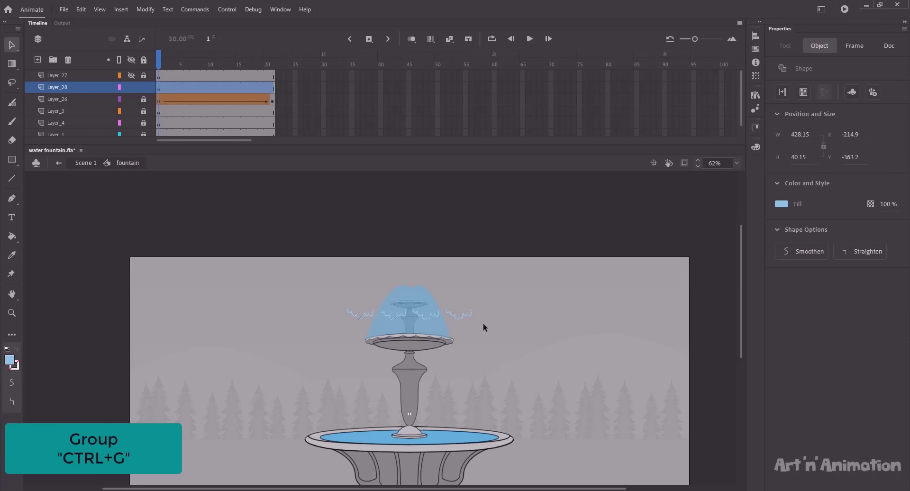
{"action": "key", "text": "ctrl+g"}
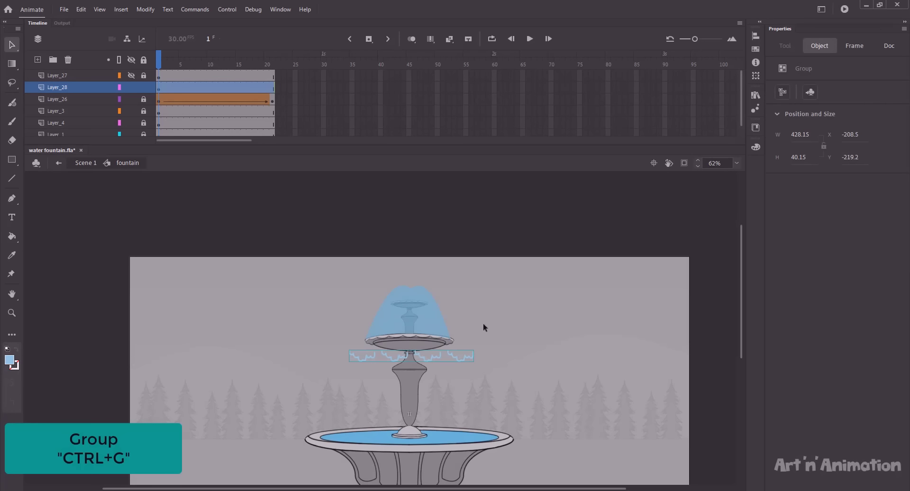
{"action": "key", "text": "shift+Down"}
{"action": "key", "text": "shift+Right"}
{"action": "key", "text": "shift+Right"}
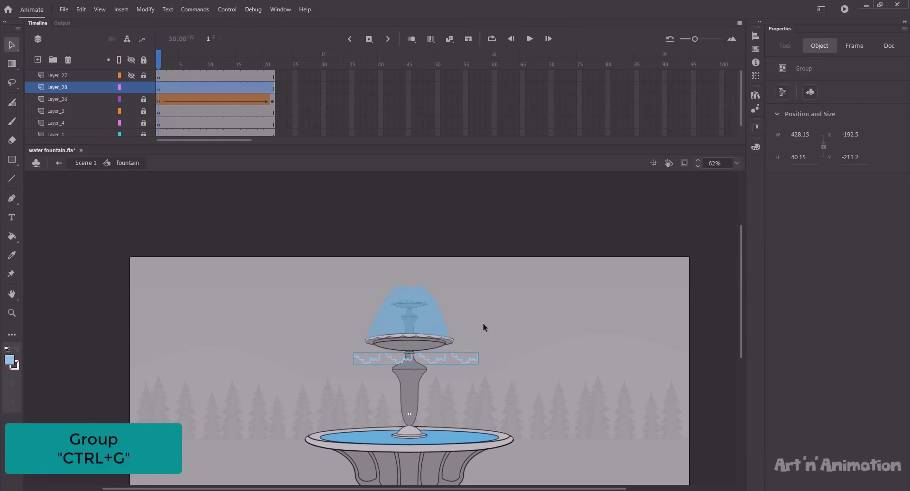
- Paste a copy of the wavy row just above the first one, offset left at X -224.5, Y -288
{"action": "key", "text": "ctrl+shift+v"}
{"action": "key", "text": "shift+Down"}
{"action": "key", "text": "shift+Down"}
{"action": "key", "text": "shift+Down"}
{"action": "key", "text": "shift+Down"}
{"action": "key", "text": "shift+Down"}
{"action": "key", "text": "shift+Down"}
{"action": "key", "text": "shift+Down"}
{"action": "key", "text": "shift+Down"}
{"action": "key", "text": "shift+Down"}
{"action": "key", "text": "shift+Down"}
{"action": "key", "text": "shift+Left"}
{"action": "key", "text": "shift+Left"}
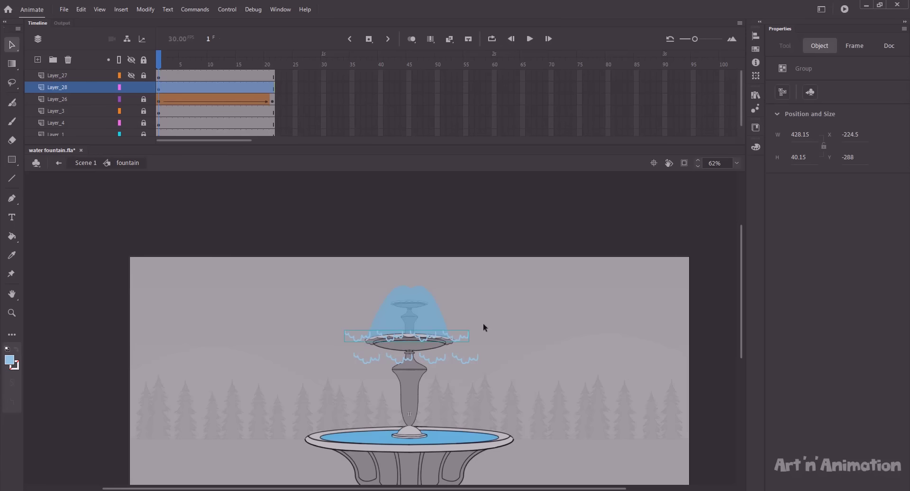
- Add a third wavy row above the other two, staggered to the right, and shift all three rows slightly left
{"action": "key", "text": "ctrl+shift+v"}
{"action": "key", "text": "shift+Down"}
{"action": "key", "text": "shift+Down"}
{"action": "key", "text": "shift+Right"}
{"action": "key", "text": "shift+Right"}
{"action": "key", "text": "shift+Right"}
{"action": "key", "text": "shift+Right"}
{"action": "key", "text": "shift+Left"}
{"action": "key", "text": "shift+Left"}
{"action": "key", "text": "ctrl+a"}
{"action": "key", "text": "shift+Left"}
{"action": "key", "text": "shift+Left"}
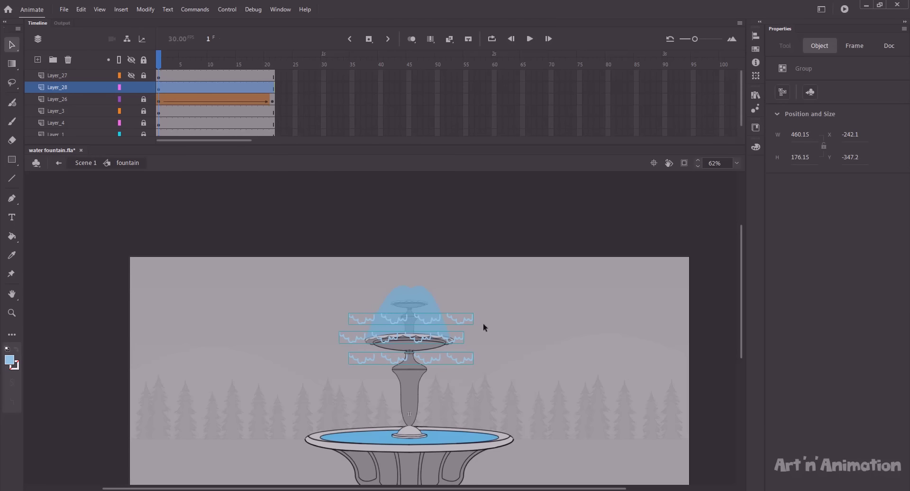
- Paste a fourth wavy row above the third, staggered left at X -243.7, Y -416
{"action": "left_click", "coordinate": [483, 324]}
{"action": "left_click", "coordinate": [462, 324]}
{"action": "key", "text": "ctrl+shift+v"}
{"action": "key", "text": "shift+Up"}
{"action": "key", "text": "shift+Up"}
{"action": "key", "text": "shift+Up"}
{"action": "key", "text": "shift+Up"}
{"action": "key", "text": "shift+Up"}
{"action": "key", "text": "shift+Up"}
{"action": "key", "text": "shift+Up"}
{"action": "key", "text": "shift+Up"}
{"action": "key", "text": "shift+Left"}
{"action": "key", "text": "shift+Left"}
{"action": "key", "text": "shift+Left"}
{"action": "key", "text": "shift+Left"}
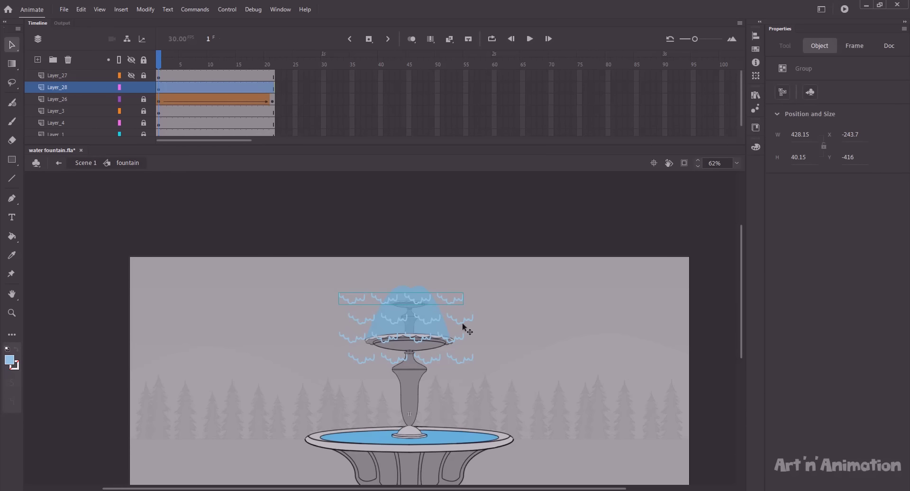
- Add a fifth wavy row above the dome at Y -483.2, staggered to the right of the fourth row
{"action": "key", "text": "ctrl+shift+v"}
{"action": "key", "text": "shift+Up"}
{"action": "key", "text": "shift+Up"}
{"action": "key", "text": "shift+Up"}
{"action": "key", "text": "shift+Up"}
{"action": "key", "text": "shift+Up"}
{"action": "key", "text": "shift+Up"}
{"action": "key", "text": "shift+Up"}
{"action": "key", "text": "shift+Up"}
{"action": "key", "text": "shift+Up"}
{"action": "key", "text": "shift+Up"}
{"action": "key", "text": "shift+Up"}
{"action": "key", "text": "shift+Up"}
{"action": "key", "text": "shift+Up"}
{"action": "key", "text": "shift+Up"}
{"action": "key", "text": "shift+Up"}
{"action": "key", "text": "shift+Up"}
{"action": "key", "text": "shift+Up"}
- Convert all five wavy rows into one graphic symbol named "patterns"
{"action": "key", "text": "ctrl+a"}
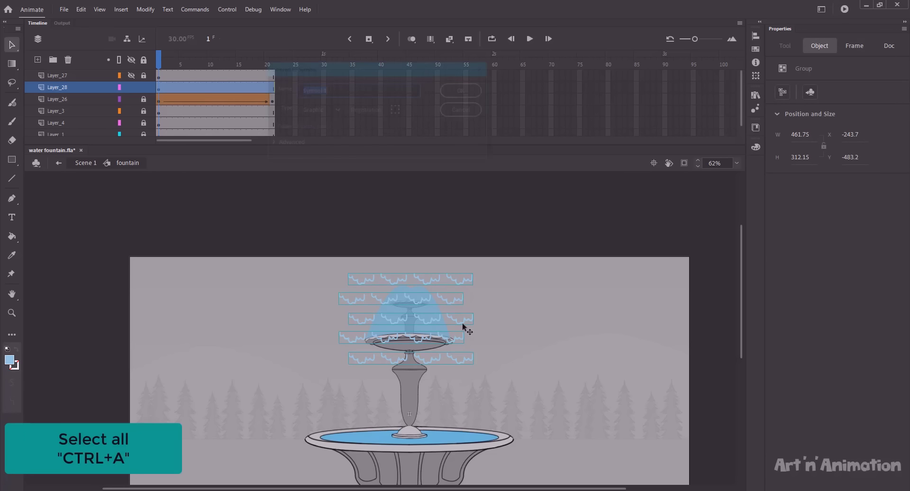
{"action": "key", "text": "F8"}
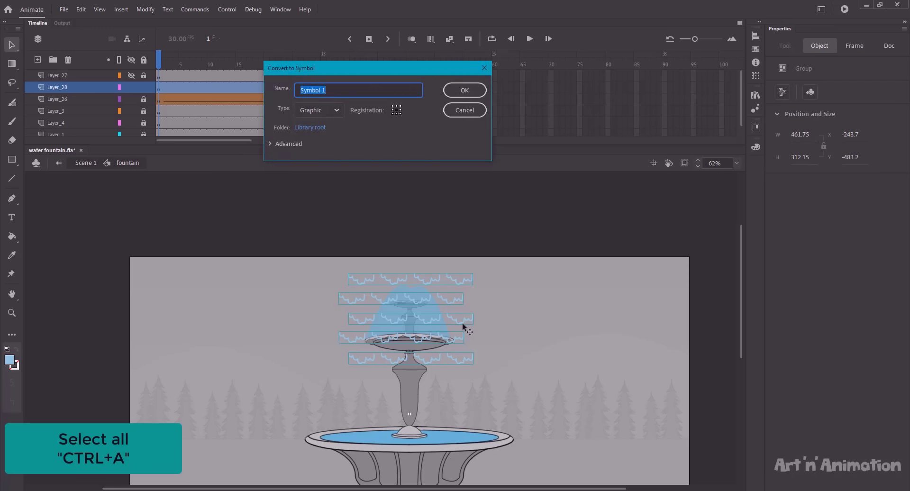
{"action": "type", "text": "patterns"}
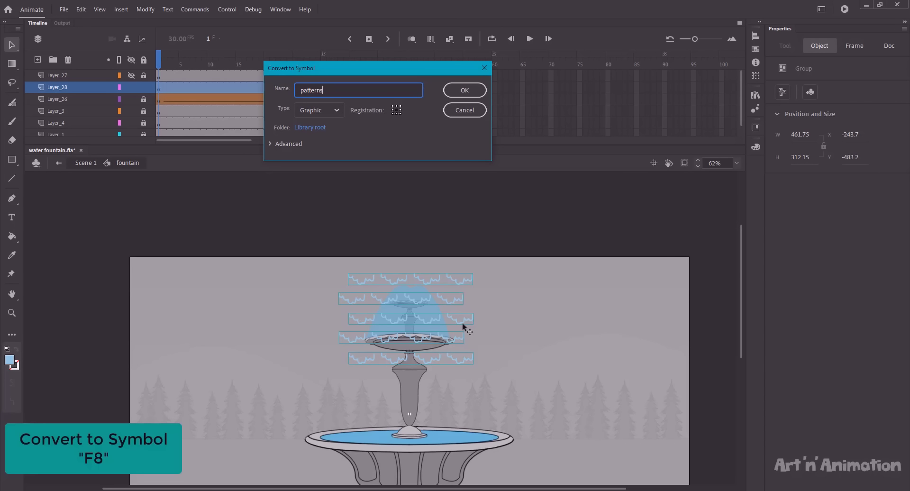
{"action": "key", "text": "Return"}
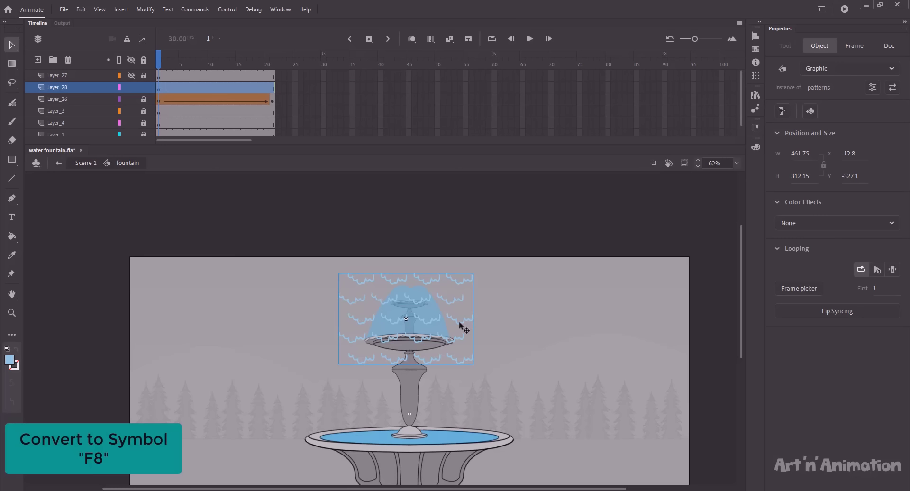
- Inside the patterns symbol, paste a copy of the top row above it, staggered left at X -229.3, Y -228.1
{"action": "double_click", "coordinate": [457, 323]}
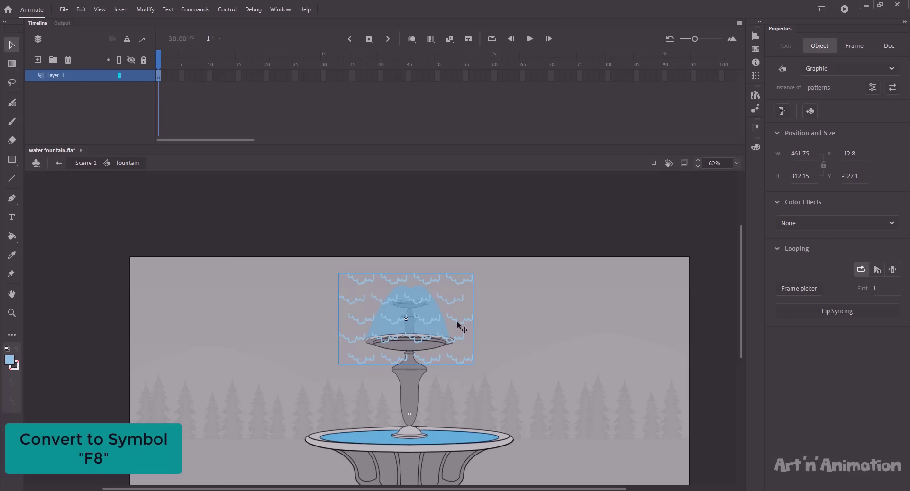
{"action": "left_click", "coordinate": [326, 312]}
{"action": "left_click", "coordinate": [354, 279]}
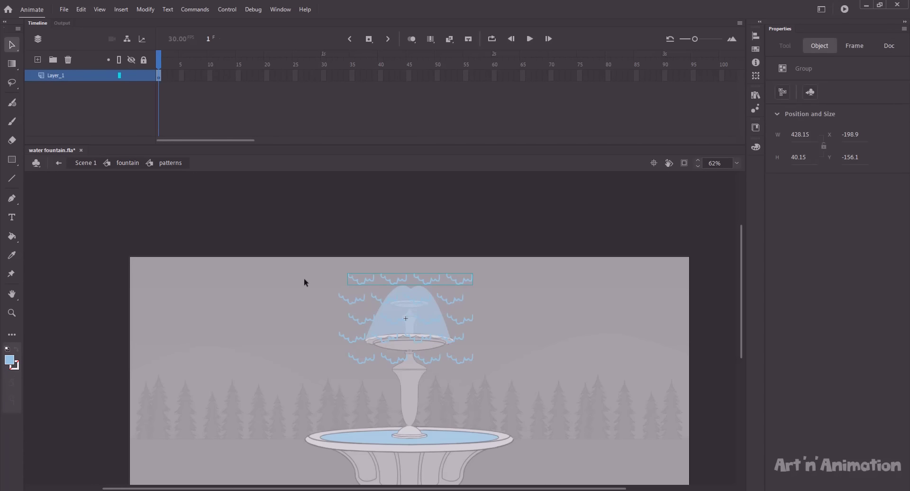
{"action": "left_click", "coordinate": [305, 279]}
{"action": "key", "text": "ctrl+shift+v"}
{"action": "key", "text": "shift+Up"}
{"action": "key", "text": "shift+Up"}
{"action": "key", "text": "shift+Up"}
{"action": "key", "text": "shift+Left"}
{"action": "key", "text": "shift+Up"}
{"action": "key", "text": "shift+Left"}
{"action": "key", "text": "Up"}
{"action": "key", "text": "Up"}
{"action": "key", "text": "Up"}
{"action": "key", "text": "Up"}
{"action": "key", "text": "Up"}
{"action": "key", "text": "Right"}
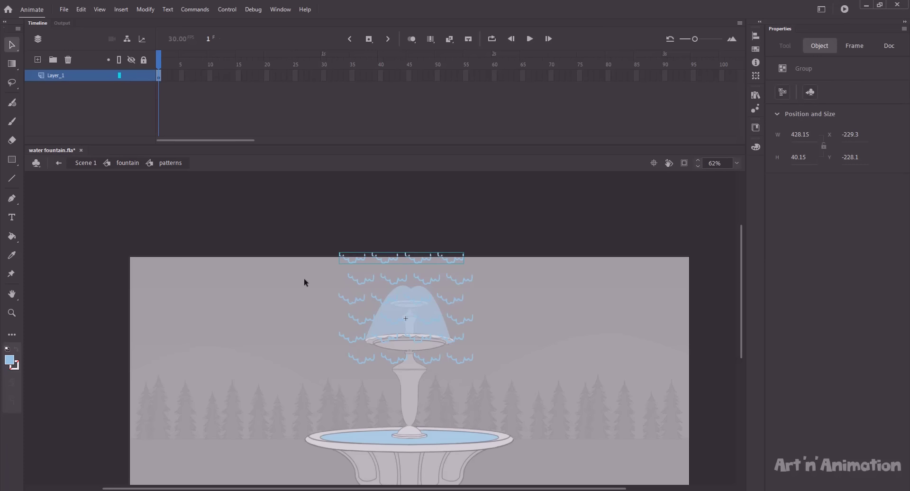
- Duplicate all six wavy rows inside the patterns symbol and move the copies straight up above the originals to Y -644.1
{"action": "key", "text": "ctrl+a"}
{"action": "key", "text": "shift+Up"}
{"action": "key", "text": "shift+Up"}
{"action": "key", "text": "shift+Up"}
{"action": "key", "text": "shift+Up"}
{"action": "key", "text": "shift+Up"}
{"action": "key", "text": "shift+Up"}
{"action": "key", "text": "shift+Up"}
{"action": "key", "text": "shift+Up"}
{"action": "key", "text": "shift+Up"}
{"action": "key", "text": "shift+Up"}
{"action": "key", "text": "shift+Up"}
{"action": "key", "text": "shift+Up"}
{"action": "key", "text": "shift+Up"}
{"action": "key", "text": "shift+Up"}
{"action": "key", "text": "shift+Up"}
{"action": "key", "text": "shift+Up"}
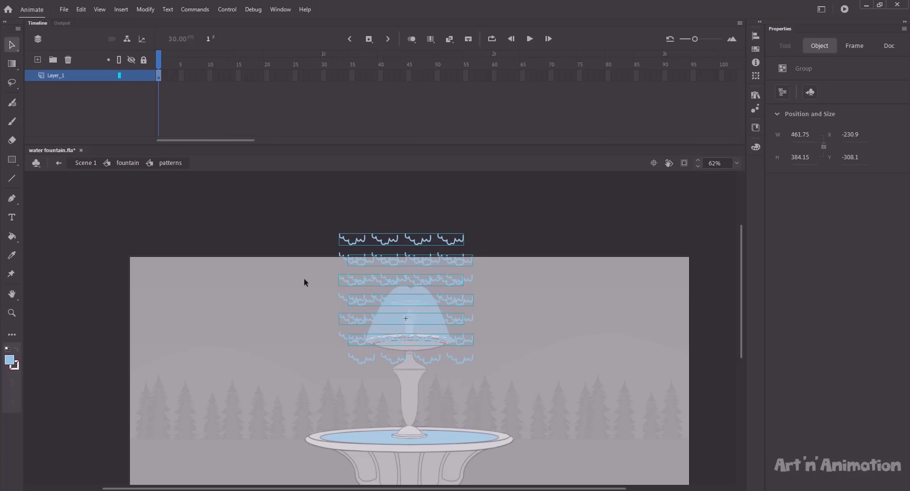
{"action": "key", "text": "shift+Up"}
{"action": "key", "text": "shift+Up"}
{"action": "key", "text": "shift+Up"}
{"action": "key", "text": "shift+Up"}
{"action": "key", "text": "shift+Up"}
{"action": "key", "text": "shift+Up"}
{"action": "key", "text": "shift+Up"}
{"action": "key", "text": "shift+Up"}
{"action": "key", "text": "shift+Up"}
{"action": "key", "text": "shift+Up"}
{"action": "key", "text": "shift+Up"}
{"action": "key", "text": "shift+Up"}
{"action": "key", "text": "shift+Up"}
{"action": "key", "text": "shift+Up"}
{"action": "key", "text": "shift+Up"}
{"action": "key", "text": "shift+Up"}
{"action": "key", "text": "shift+Up"}
{"action": "key", "text": "shift+Up"}
{"action": "key", "text": "shift+Up"}
{"action": "key", "text": "Up"}
{"action": "key", "text": "Up"}
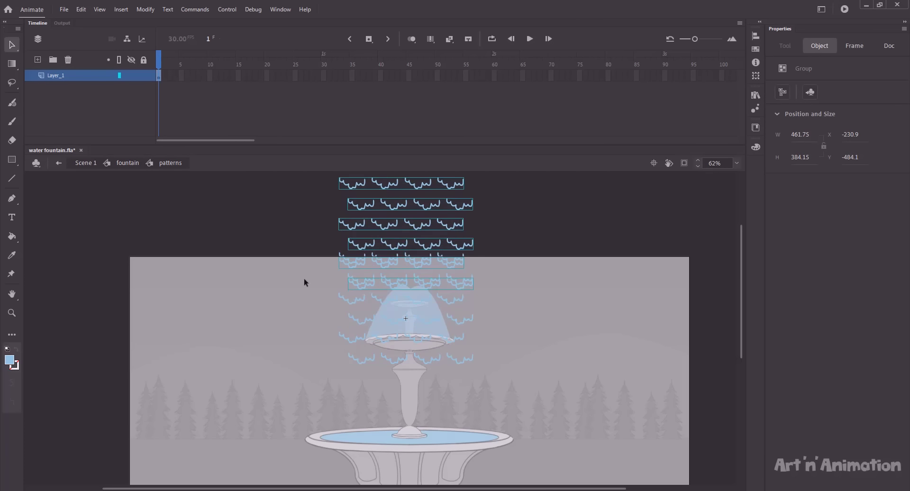
{"action": "key", "text": "shift+Up"}
{"action": "key", "text": "shift+Up"}
{"action": "key", "text": "shift+Up"}
{"action": "key", "text": "shift+Up"}
{"action": "key", "text": "shift+Up"}
{"action": "key", "text": "shift+Up"}
{"action": "key", "text": "Up"}
{"action": "key", "text": "Up"}
{"action": "key", "text": "Up"}
{"action": "key", "text": "Up"}
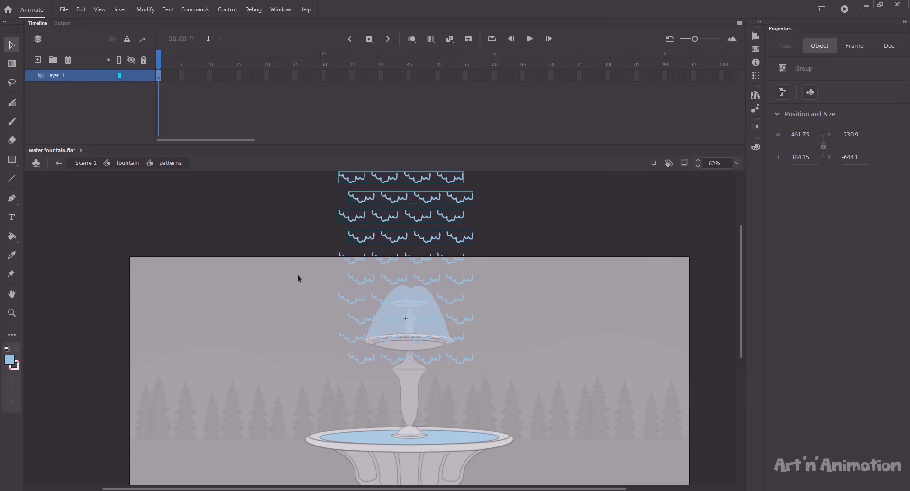
- Return to the fountain symbol and insert a keyframe at frame 21 of Layer_28, which holds the patterns symbol
{"action": "left_click", "coordinate": [125, 163]}
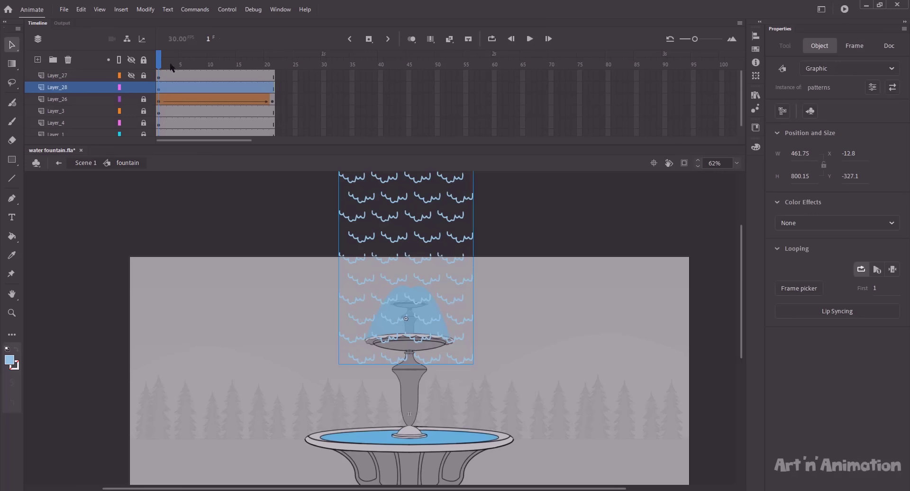
{"action": "left_click_drag", "start_coordinate": [170, 61], "coordinate": [273, 63]}
{"action": "left_click", "coordinate": [272, 88]}
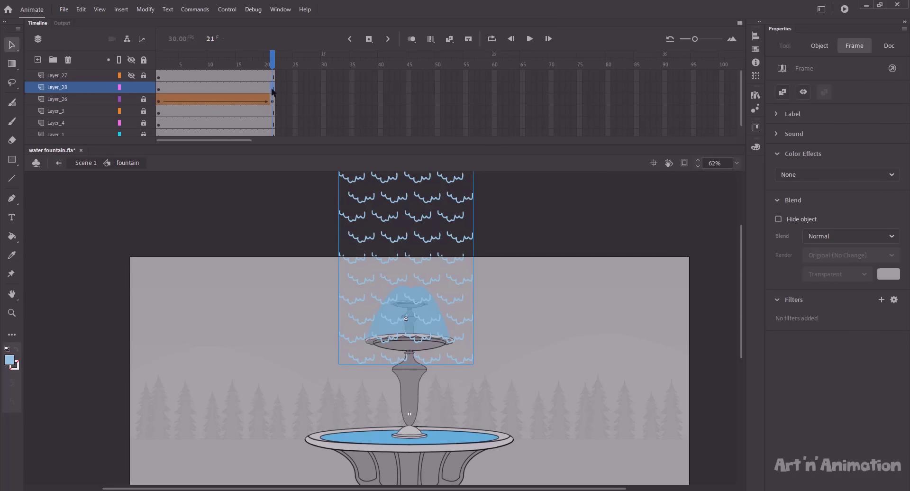
{"action": "key", "text": "F6"}
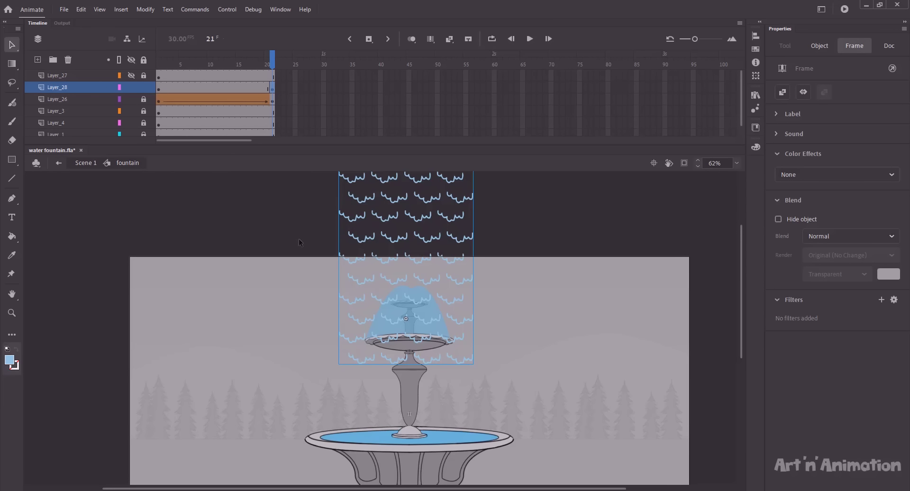
- At frame 21, move the patterns symbol straight down until its lowest row reaches the lower basin
{"action": "key", "text": "shift+Down"}
{"action": "key", "text": "shift+Down"}
{"action": "key", "text": "shift+Down"}
{"action": "key", "text": "shift+Down"}
{"action": "key", "text": "shift+Down"}
{"action": "key", "text": "shift+Down"}
{"action": "key", "text": "shift+Down"}
{"action": "key", "text": "shift+Down"}
{"action": "key", "text": "shift+Down"}
{"action": "key", "text": "shift+Down"}
{"action": "key", "text": "shift+Down"}
{"action": "key", "text": "shift+Down"}
{"action": "key", "text": "shift+Down"}
{"action": "key", "text": "shift+Down"}
{"action": "key", "text": "shift+Down"}
{"action": "key", "text": "shift+Down"}
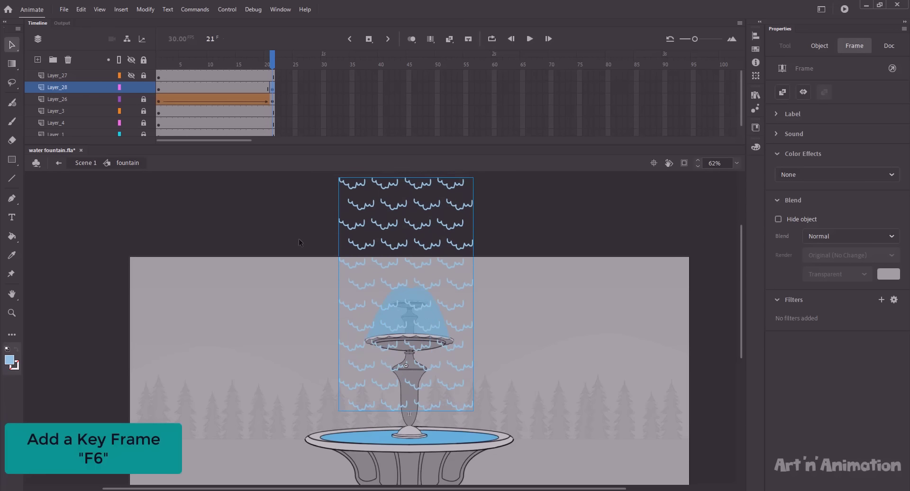
{"action": "key", "text": "shift+Down"}
{"action": "key", "text": "shift+Down"}
{"action": "key", "text": "shift+Down"}
{"action": "key", "text": "shift+Down"}
{"action": "key", "text": "shift+Down"}
{"action": "key", "text": "shift+Down"}
{"action": "key", "text": "shift+Down"}
{"action": "key", "text": "shift+Down"}
{"action": "key", "text": "shift+Down"}
{"action": "key", "text": "shift+Down"}
{"action": "key", "text": "shift+Down"}
{"action": "key", "text": "shift+Down"}
{"action": "key", "text": "shift+Down"}
{"action": "key", "text": "shift+Down"}
{"action": "key", "text": "shift+Down"}
{"action": "key", "text": "shift+Down"}
{"action": "key", "text": "shift+Down"}
{"action": "key", "text": "shift+Down"}
{"action": "key", "text": "shift+Down"}
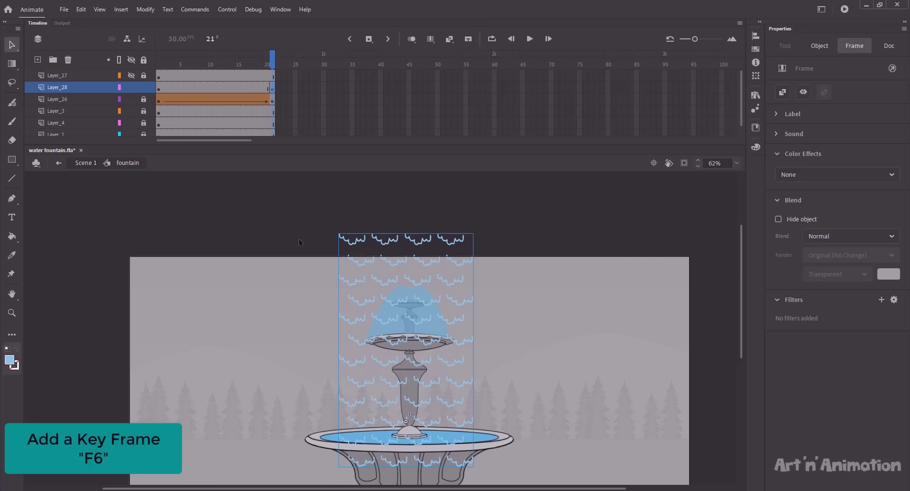
- Nudge the patterns symbol further down at frame 21, comparing it with frame 20 until the wavy rows coincide for a seamless loop
{"action": "key", "text": "comma"}
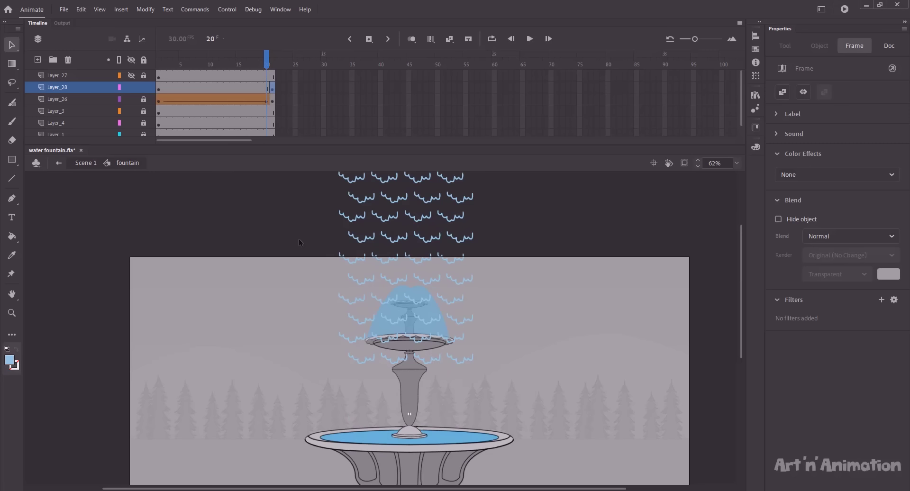
{"action": "key", "text": "period"}
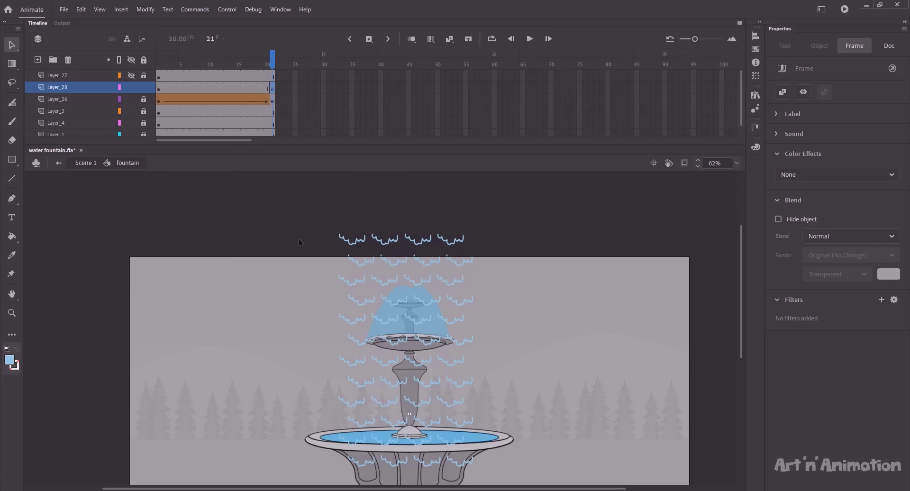
{"action": "left_click", "coordinate": [384, 293]}
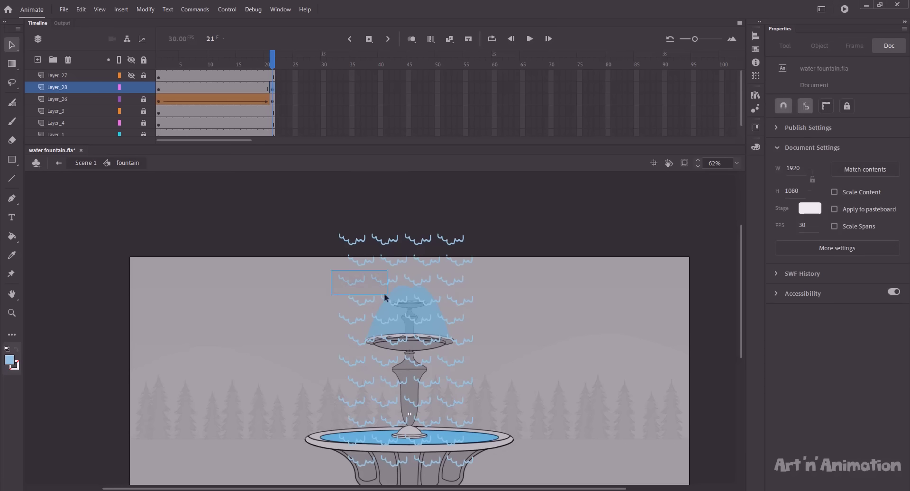
{"action": "left_click", "coordinate": [322, 287]}
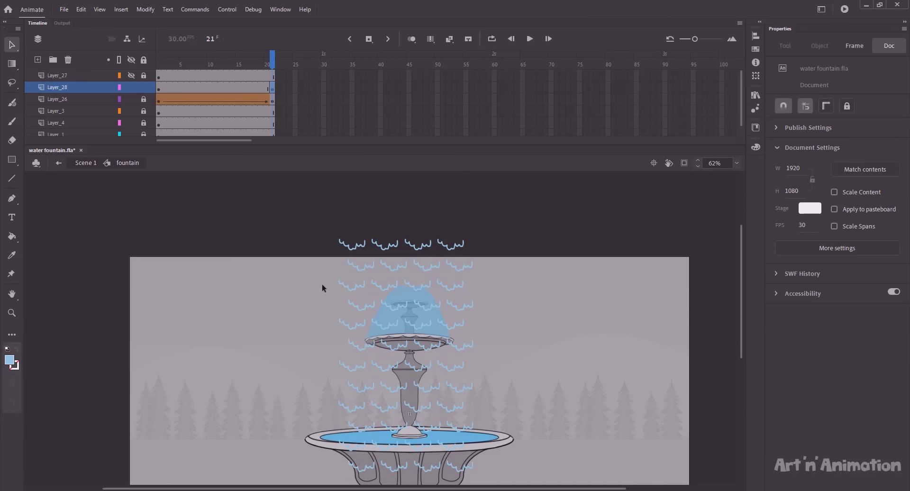
{"action": "key", "text": "comma"}
{"action": "key", "text": "period"}
{"action": "left_click", "coordinate": [373, 306]}
{"action": "left_click", "coordinate": [317, 283]}
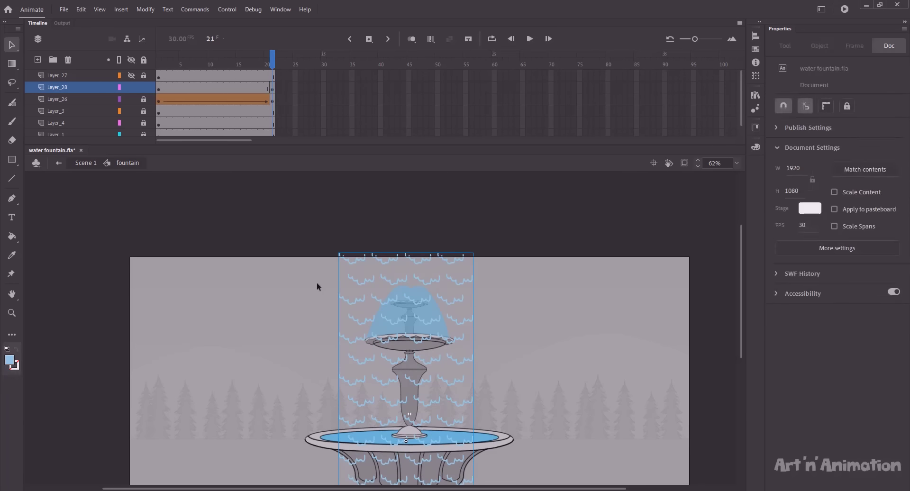
{"action": "key", "text": "comma"}
{"action": "key", "text": "period"}
{"action": "key", "text": "comma"}
{"action": "key", "text": "period"}
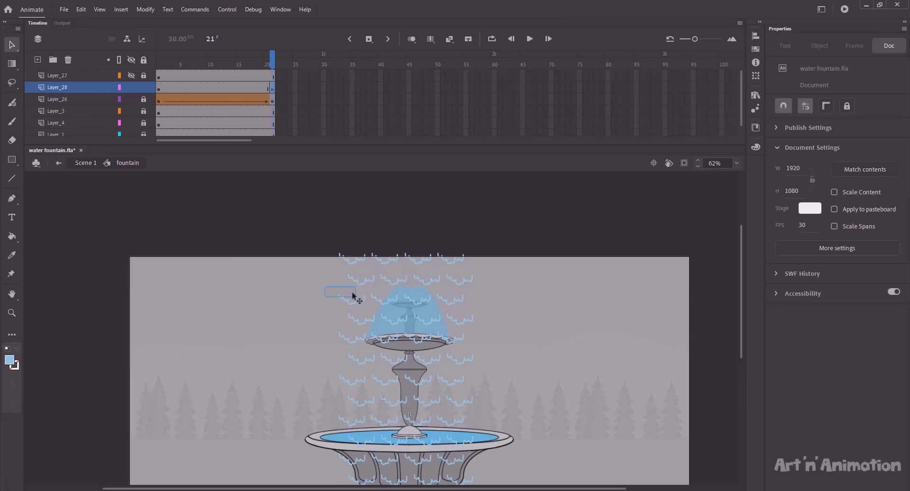
{"action": "left_click", "coordinate": [349, 290]}
{"action": "left_click", "coordinate": [323, 285]}
{"action": "key", "text": "comma"}
{"action": "key", "text": "period"}
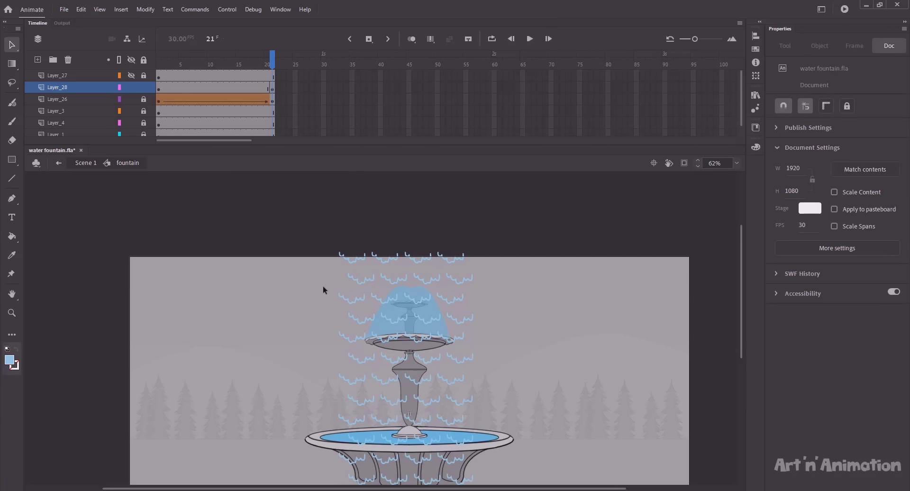
{"action": "left_click", "coordinate": [352, 298]}
{"action": "key", "text": "Down"}
{"action": "left_click", "coordinate": [309, 282]}
{"action": "key", "text": "comma"}
{"action": "key", "text": "period"}
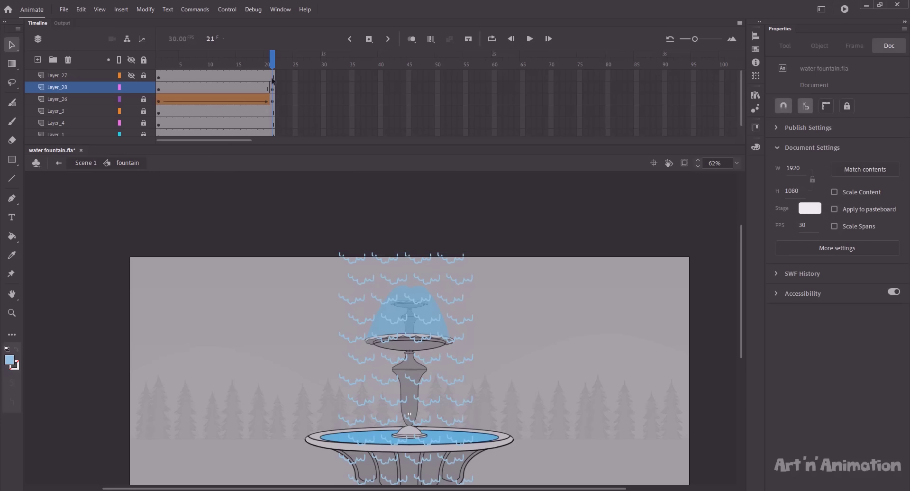
- Create a classic tween on Layer_28 between frames 1 and 21 and play back the falling pattern
{"action": "mouse_move", "coordinate": [273, 63]}
{"action": "left_mouse_down"}
{"action": "mouse_move", "coordinate": [176, 82]}
{"action": "mouse_move", "coordinate": [287, 65]}
{"action": "left_mouse_up"}
{"action": "left_click", "coordinate": [198, 87]}
{"action": "left_click_drag", "start_coordinate": [199, 88], "coordinate": [220, 84]}
{"action": "right_click", "coordinate": [206, 88]}
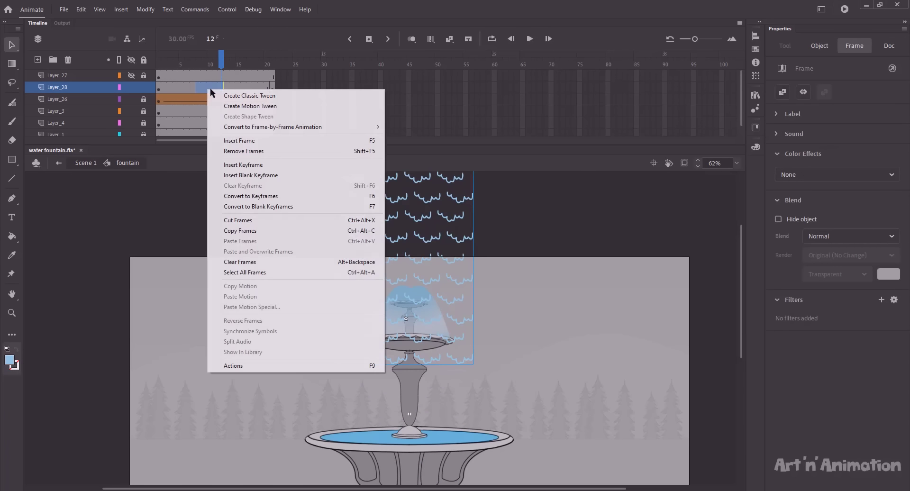
{"action": "left_click", "coordinate": [221, 95]}
{"action": "left_click_drag", "start_coordinate": [221, 67], "coordinate": [159, 67]}
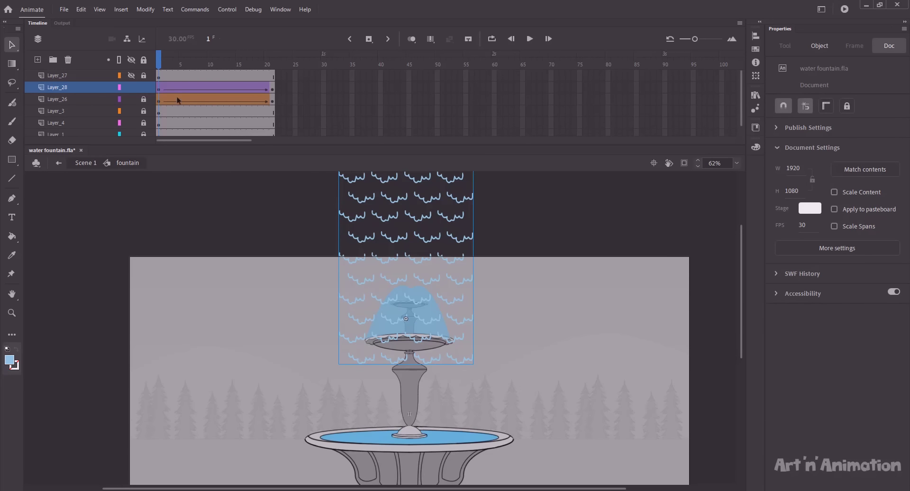
{"action": "key", "text": "Return"}
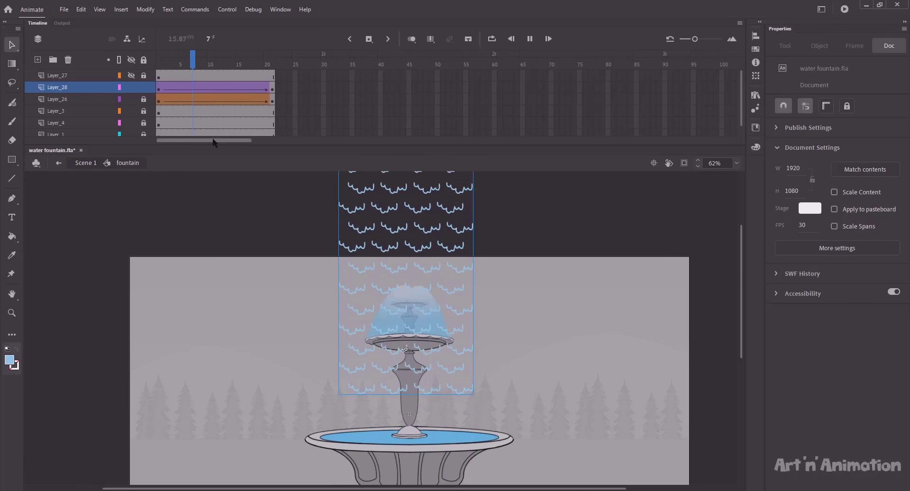
{"action": "left_click_drag", "start_coordinate": [178, 67], "coordinate": [158, 67]}
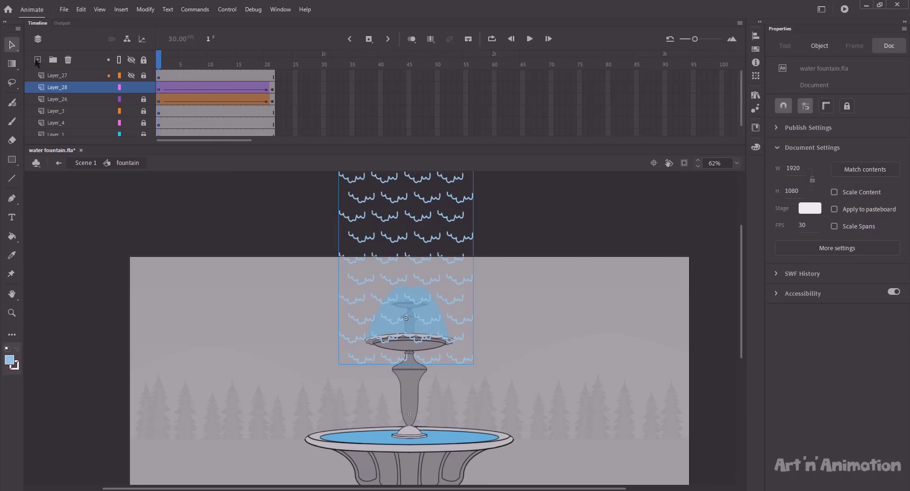
- Add a layer above Layer_28, unlock Layer_26 and copy its first frame with the water dome shape into the new layer
{"action": "left_click", "coordinate": [37, 59]}
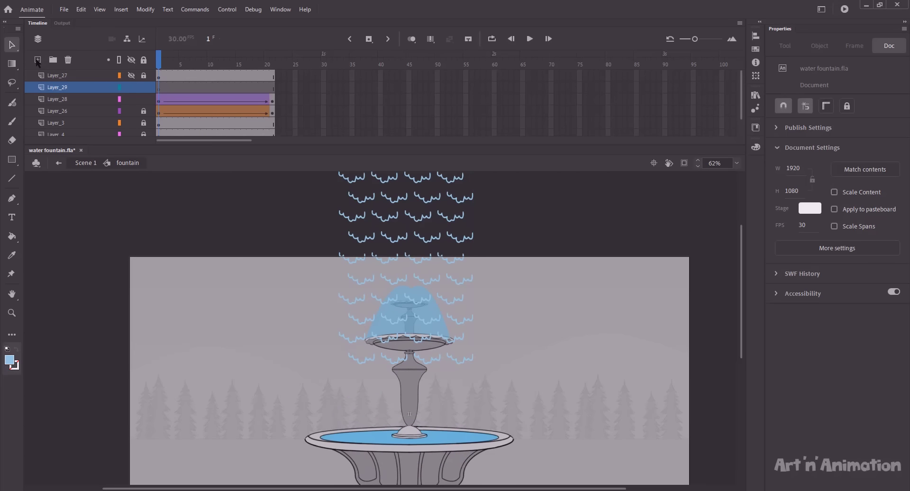
{"action": "left_click", "coordinate": [143, 112]}
{"action": "left_click", "coordinate": [165, 113]}
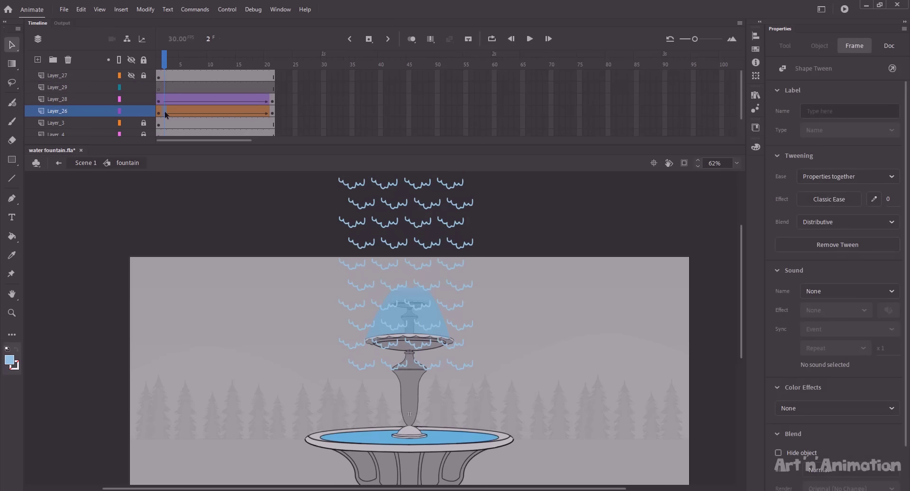
{"action": "left_click", "coordinate": [160, 113]}
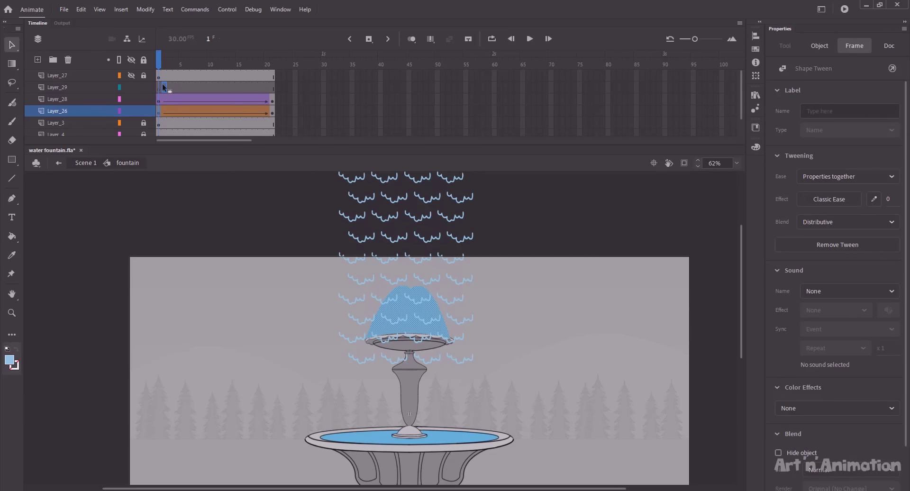
{"action": "left_click", "coordinate": [155, 88]}
- Remove the shape tween from Layer_29 and turn that layer into a mask for the pattern on Layer_28
{"action": "left_click_drag", "start_coordinate": [174, 87], "coordinate": [192, 87]}
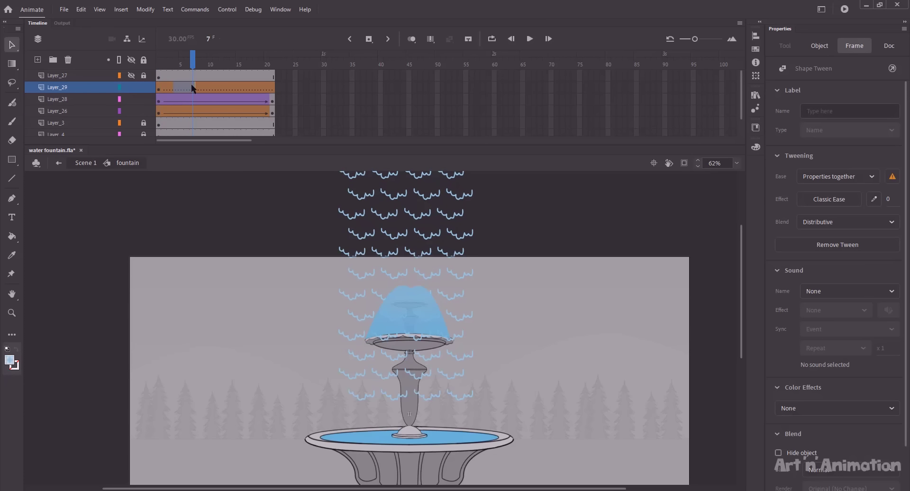
{"action": "right_click", "coordinate": [186, 86]}
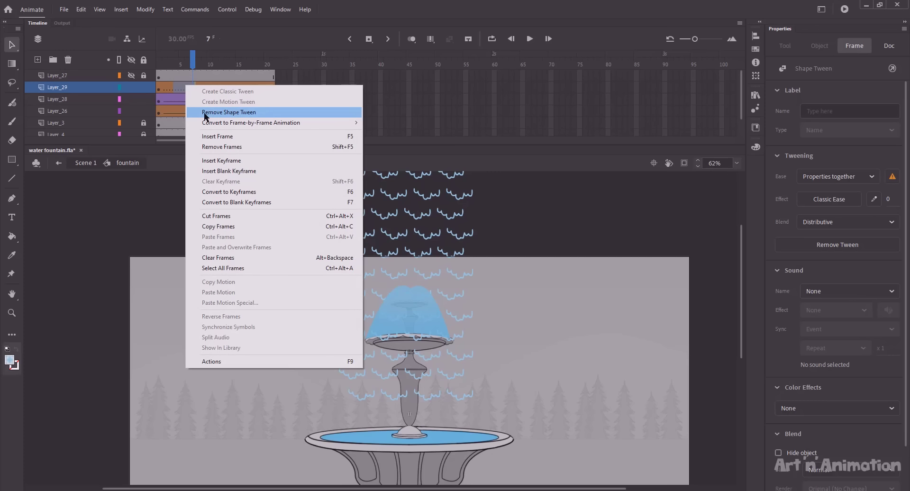
{"action": "left_click", "coordinate": [228, 112]}
{"action": "left_click", "coordinate": [170, 60]}
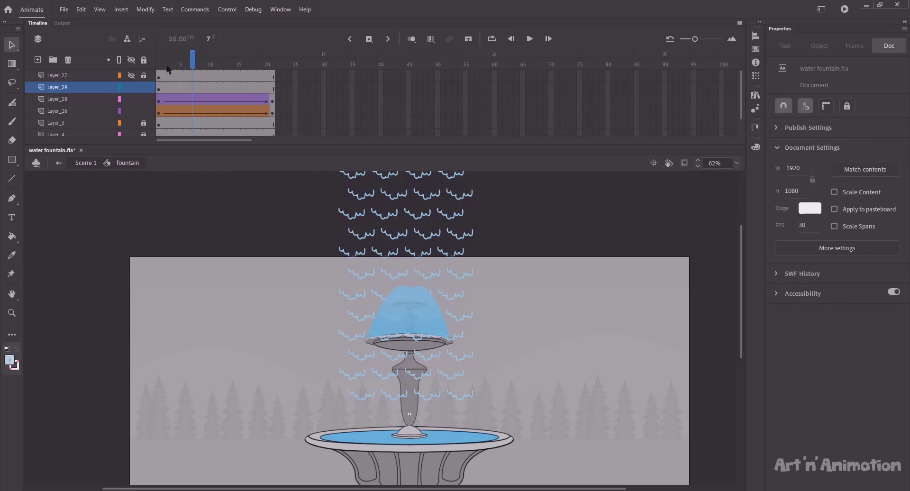
{"action": "left_click_drag", "start_coordinate": [157, 66], "coordinate": [156, 68]}
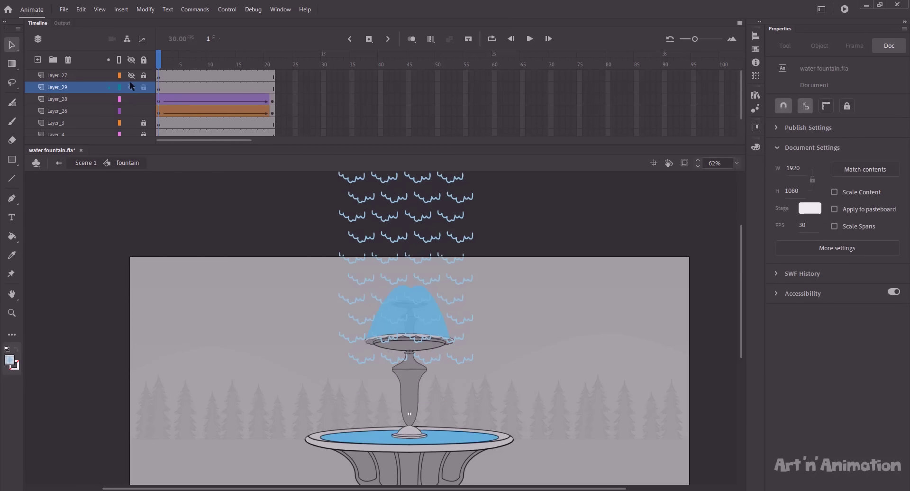
{"action": "right_click", "coordinate": [67, 84]}
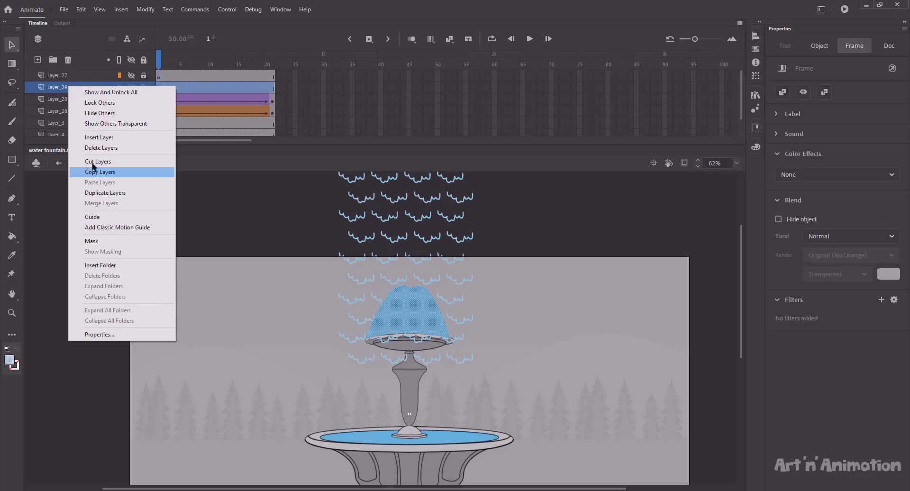
{"action": "left_click", "coordinate": [116, 242]}
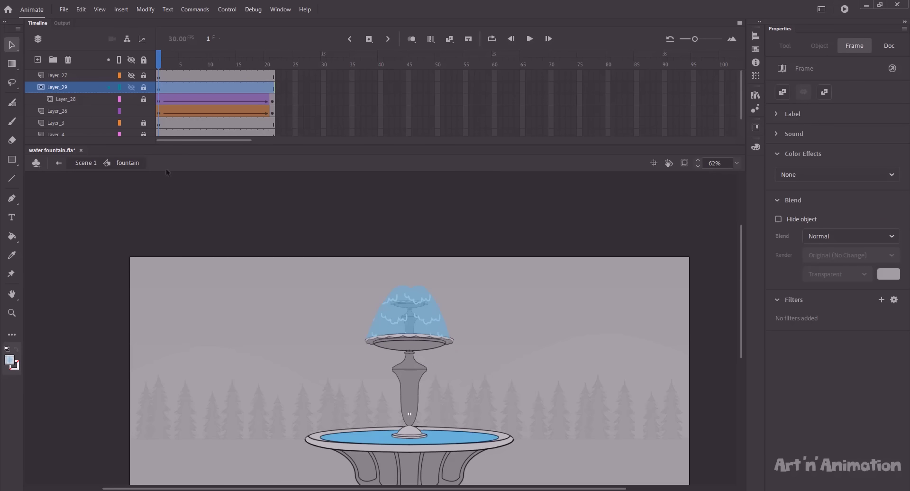
{"action": "left_click", "coordinate": [170, 64]}
- Add a layer above the mask, copy Layer_26's first dome frame into it, and lock Layer_26
{"action": "left_click", "coordinate": [38, 59]}
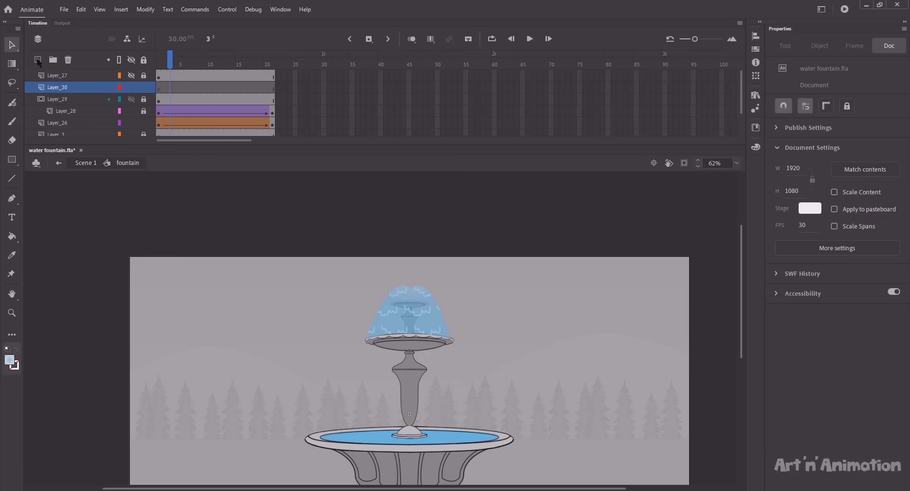
{"action": "left_click", "coordinate": [159, 124]}
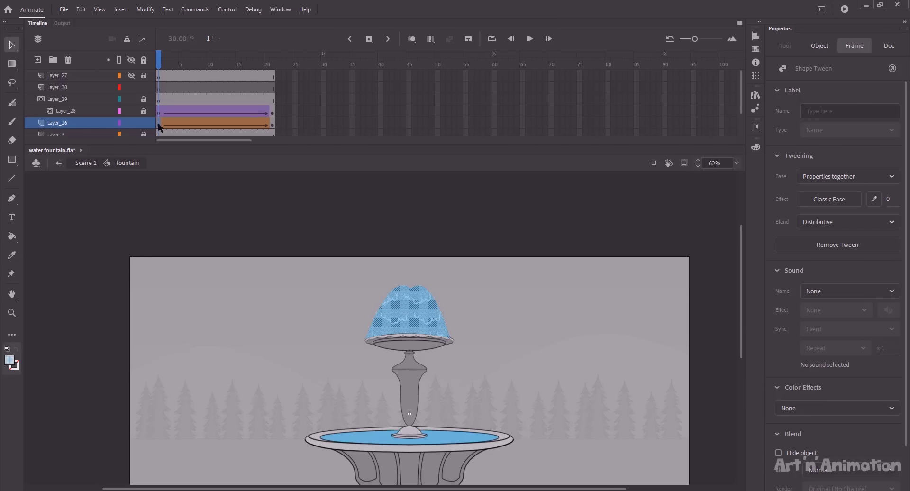
{"action": "left_click", "coordinate": [143, 123]}
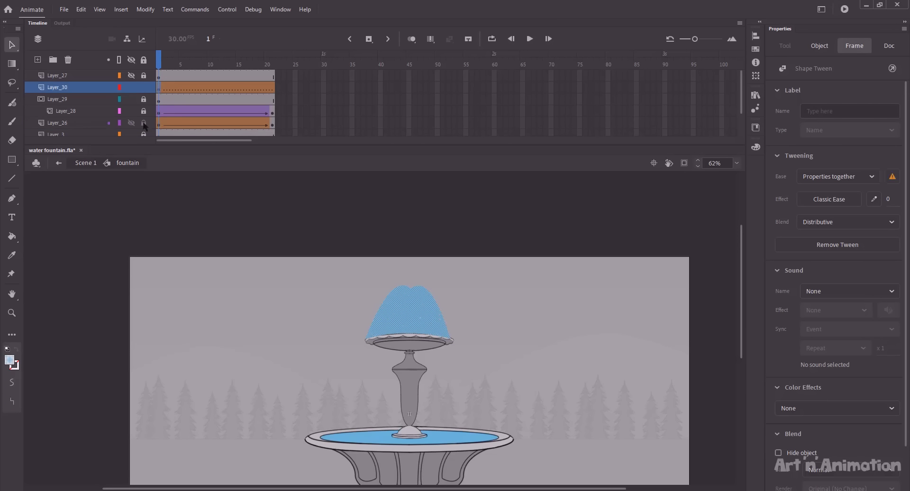
- Remove the shape tween from the copied dome on Layer_30 and return to frame 1
{"action": "left_click", "coordinate": [184, 87]}
{"action": "right_click", "coordinate": [179, 87]}
{"action": "left_click", "coordinate": [192, 112]}
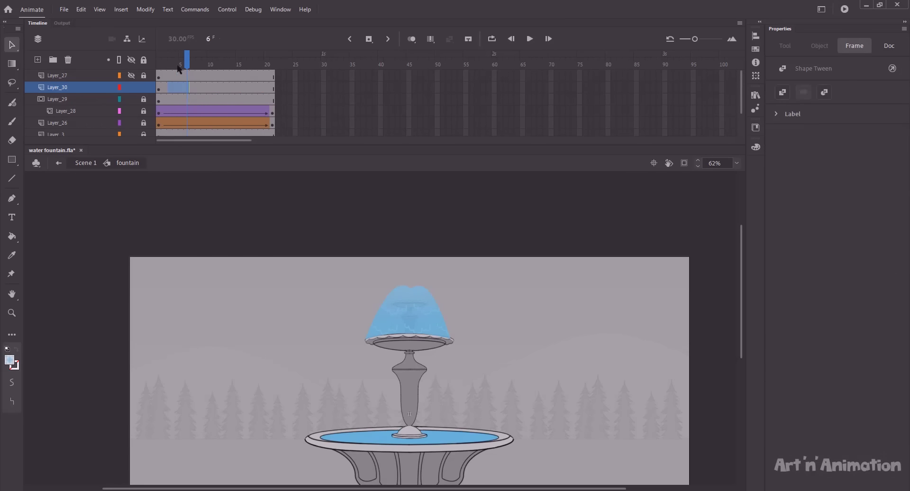
{"action": "left_click", "coordinate": [159, 64]}
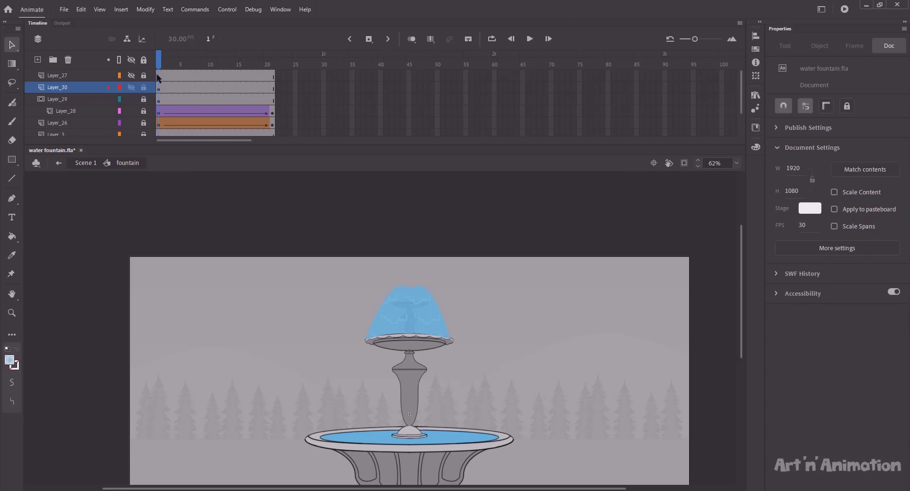
- Set the outer color stops of the radial gradient on Layer_30's upper dome to 0% alpha
{"action": "left_click", "coordinate": [398, 306]}
{"action": "left_click", "coordinate": [755, 147]}
{"action": "left_click", "coordinate": [635, 310]}
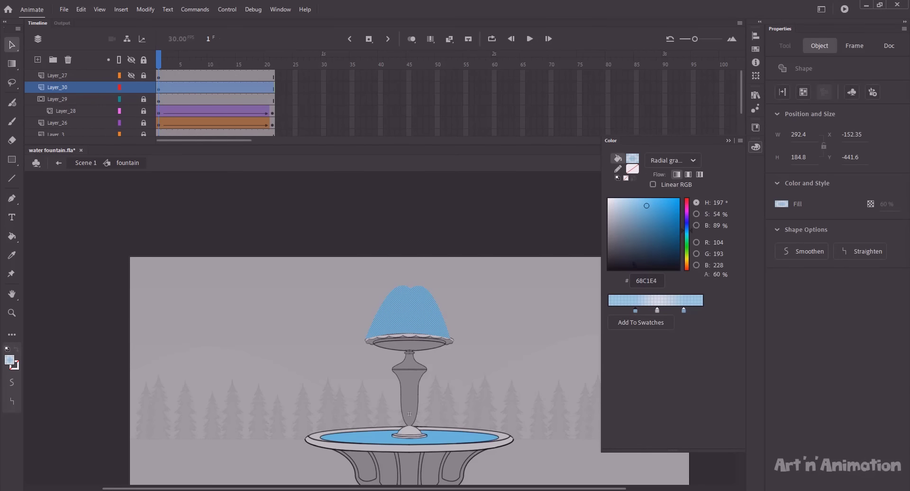
{"action": "left_click", "coordinate": [617, 203]}
{"action": "left_click", "coordinate": [657, 310]}
{"action": "left_click", "coordinate": [683, 310]}
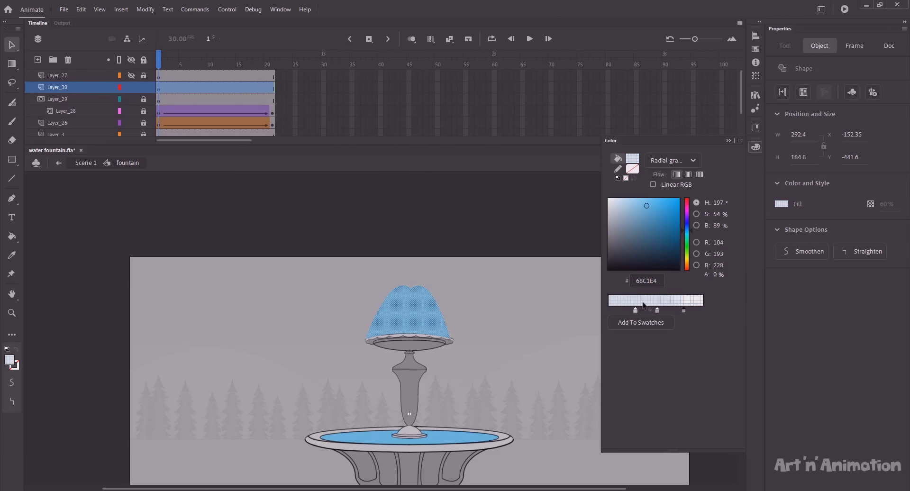
{"action": "left_click", "coordinate": [572, 253]}
- Hide Layer_29, Layer_28 and Layer_26, and lower the dome's gradient slightly so its faint band tints the dome's tip in frame 1
{"action": "left_click_drag", "start_coordinate": [131, 99], "coordinate": [132, 123]}
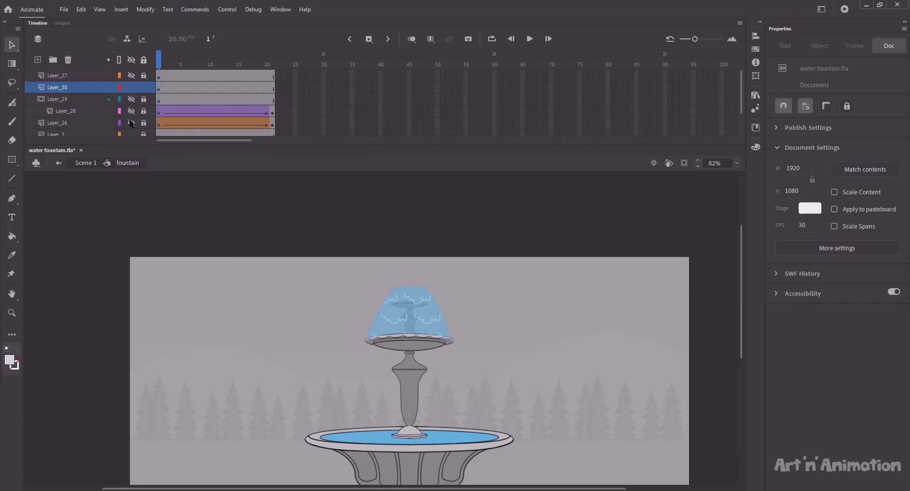
{"action": "left_click", "coordinate": [398, 308]}
{"action": "left_click", "coordinate": [354, 272]}
{"action": "key", "text": "f"}
{"action": "left_click", "coordinate": [406, 321]}
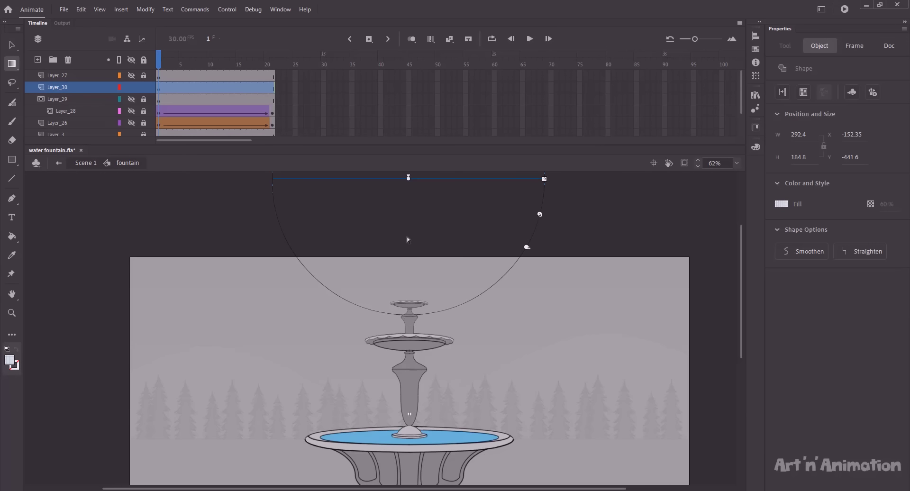
{"action": "left_click_drag", "start_coordinate": [408, 176], "coordinate": [434, 199]}
- Add a keyframe at frame 11 of Layer_30 and move the gradient further down the upper dome
{"action": "left_click", "coordinate": [214, 87]}
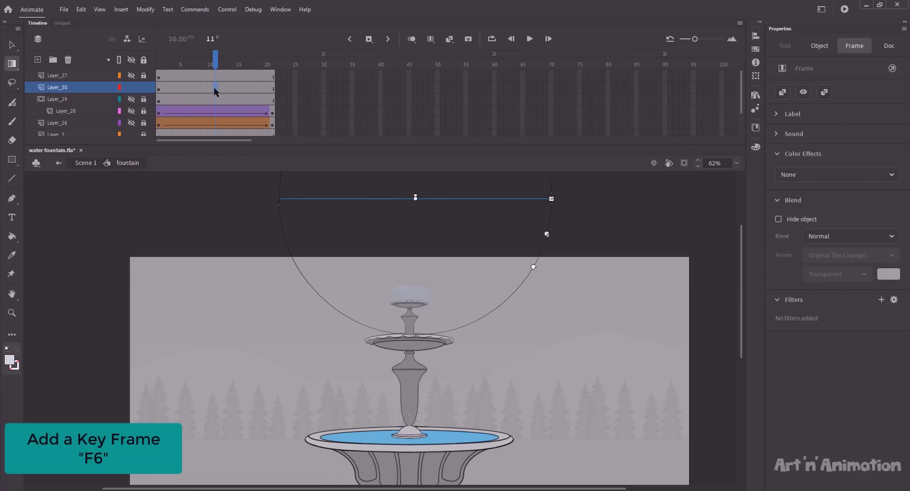
{"action": "key", "text": "F6"}
{"action": "left_click_drag", "start_coordinate": [416, 192], "coordinate": [415, 221]}
{"action": "key", "text": "ctrl+z"}
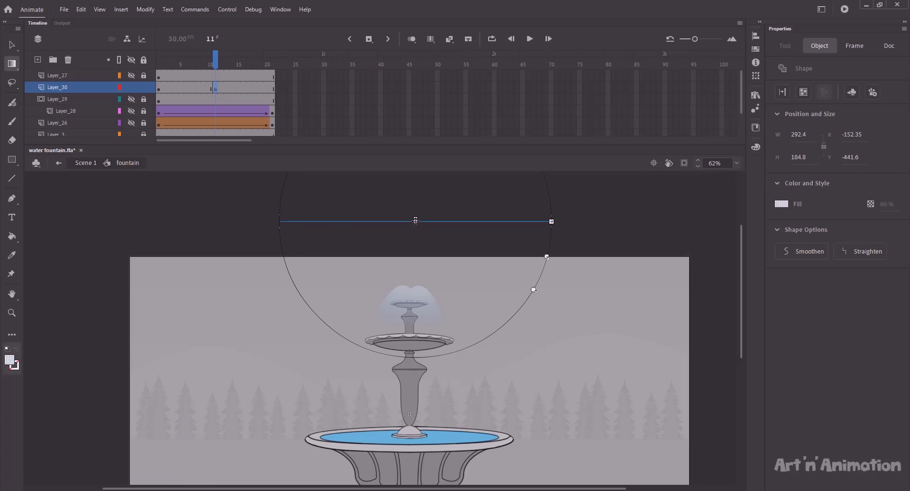
- Copy Layer_30's first keyframe to frame 21 and create shape tweens across both keyframe spans
{"action": "left_click", "coordinate": [176, 88]}
{"action": "left_click", "coordinate": [161, 88]}
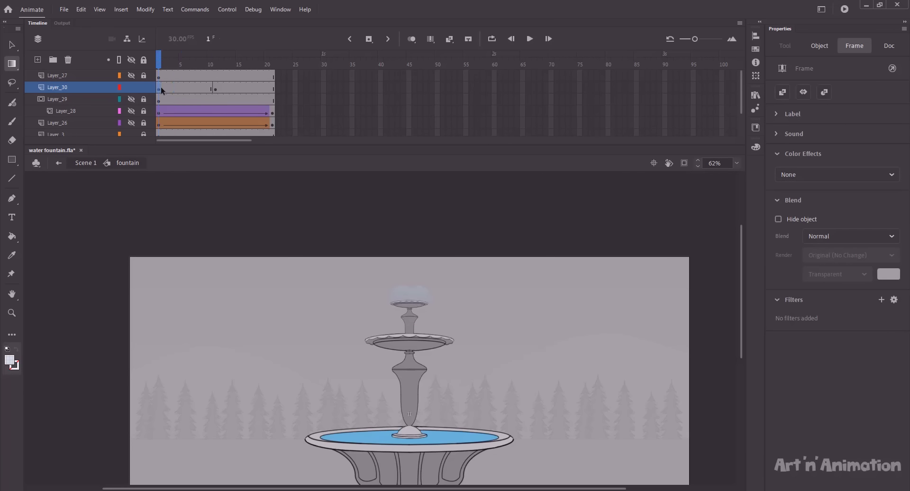
{"action": "left_click_drag", "start_coordinate": [160, 86], "coordinate": [250, 89]}
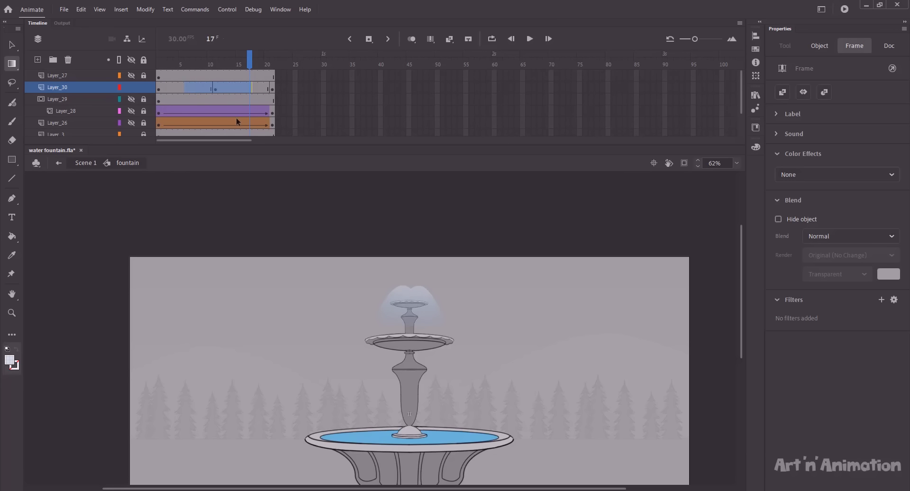
{"action": "right_click", "coordinate": [221, 86]}
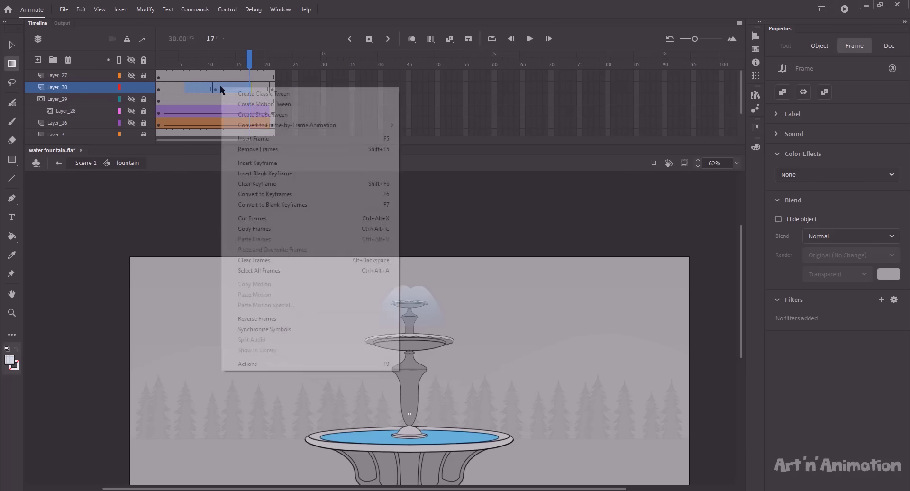
{"action": "left_click", "coordinate": [239, 113]}
{"action": "left_click_drag", "start_coordinate": [250, 63], "coordinate": [220, 63]}
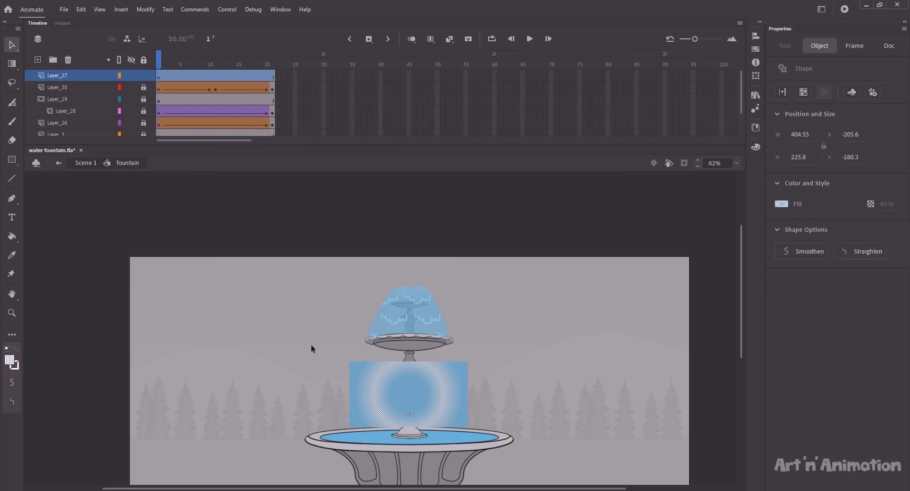
- Move the corners of Layer_27's gradient rectangle to the upper bowl's rim and the outer edges of the lower basin's water
{"action": "left_click", "coordinate": [339, 354]}
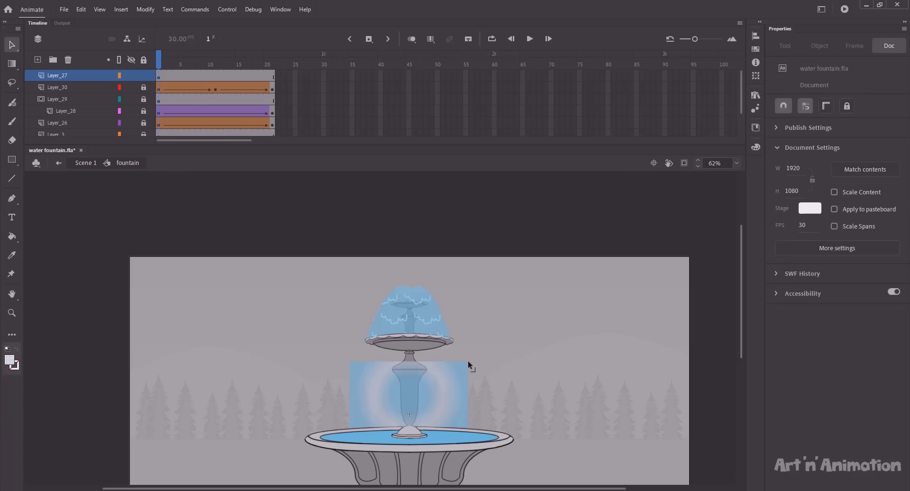
{"action": "left_click_drag", "start_coordinate": [468, 361], "coordinate": [453, 340]}
{"action": "left_click_drag", "start_coordinate": [350, 361], "coordinate": [365, 341]}
{"action": "left_click_drag", "start_coordinate": [468, 427], "coordinate": [482, 433]}
{"action": "left_click_drag", "start_coordinate": [351, 430], "coordinate": [321, 438]}
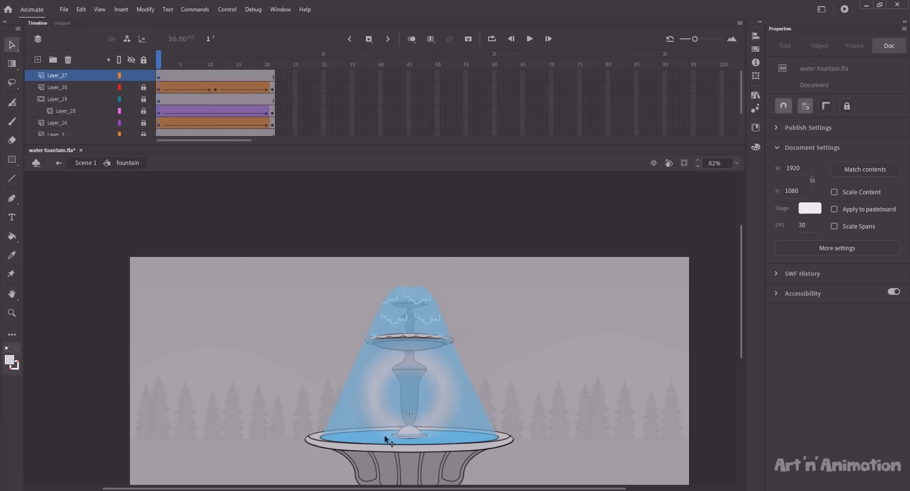
- Curve the edges of the Layer_27 shape into a rounded water dome that follows the bowl rim and basin
{"action": "left_click", "coordinate": [385, 437]}
{"action": "left_click", "coordinate": [286, 394]}
{"action": "left_click_drag", "start_coordinate": [384, 438], "coordinate": [393, 444]}
{"action": "left_click", "coordinate": [412, 339]}
{"action": "left_click", "coordinate": [358, 332]}
{"action": "left_click_drag", "start_coordinate": [461, 361], "coordinate": [474, 356]}
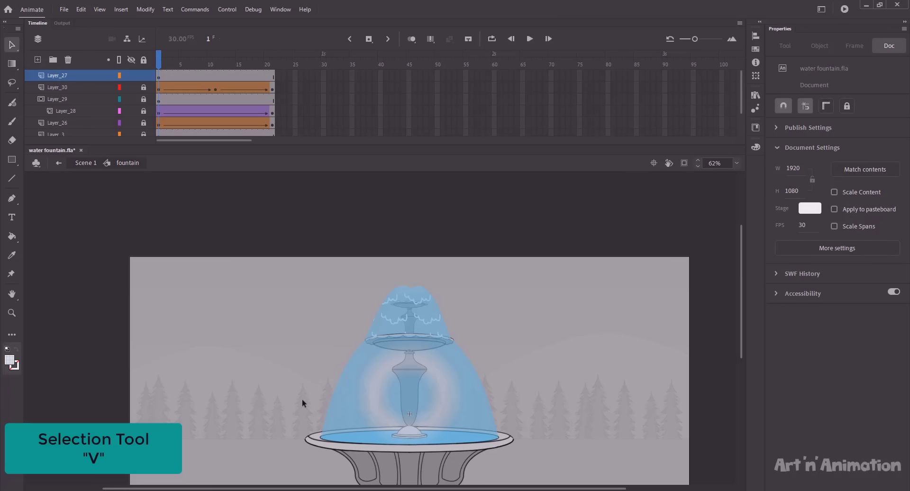
- Enlarge the lower dome's radial gradient with the Gradient Transform tool and place its center above the fountain in frame 1
{"action": "key", "text": "f"}
{"action": "left_click", "coordinate": [374, 408]}
{"action": "left_click_drag", "start_coordinate": [476, 411], "coordinate": [560, 434]}
{"action": "left_click_drag", "start_coordinate": [410, 394], "coordinate": [409, 296]}
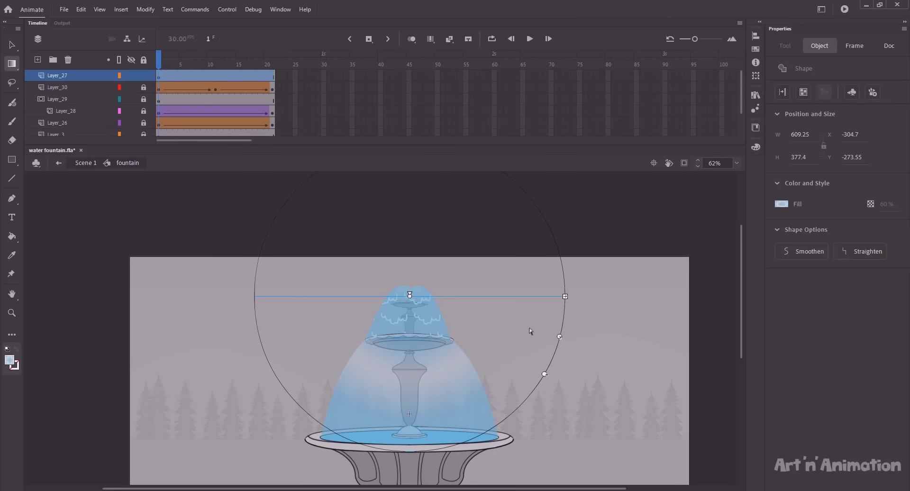
{"action": "left_click_drag", "start_coordinate": [559, 337], "coordinate": [580, 342]}
{"action": "left_click_drag", "start_coordinate": [410, 296], "coordinate": [409, 390]}
{"action": "left_click_drag", "start_coordinate": [580, 435], "coordinate": [509, 416]}
{"action": "key", "text": "space"}
{"action": "left_click_drag", "start_coordinate": [527, 373], "coordinate": [533, 325]}
{"action": "left_click_drag", "start_coordinate": [514, 367], "coordinate": [607, 391]}
{"action": "left_click_drag", "start_coordinate": [415, 340], "coordinate": [431, 221]}
{"action": "key", "text": "space"}
{"action": "key", "text": "ctrl+minus"}
{"action": "key", "text": "space"}
{"action": "left_click_drag", "start_coordinate": [501, 329], "coordinate": [512, 321]}
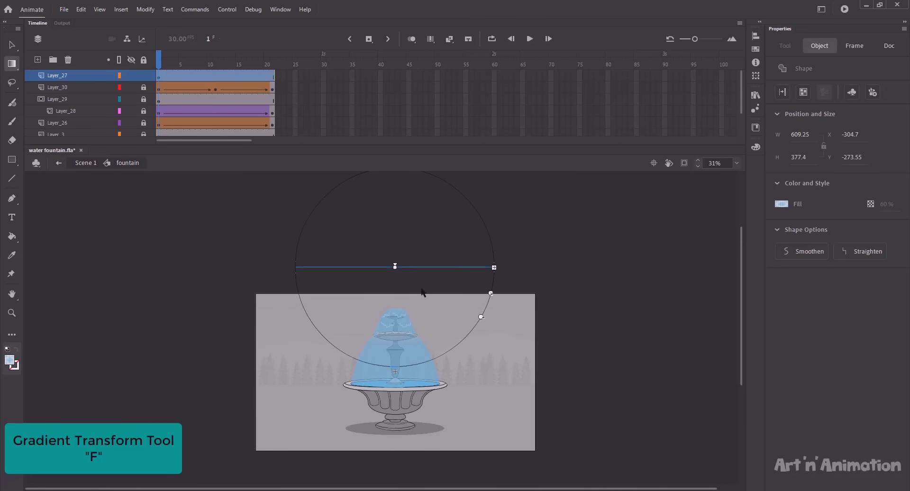
- Add a keyframe at frame 21 of Layer_27 and move the gradient's center down into the lower part of the dome
{"action": "left_click", "coordinate": [273, 76]}
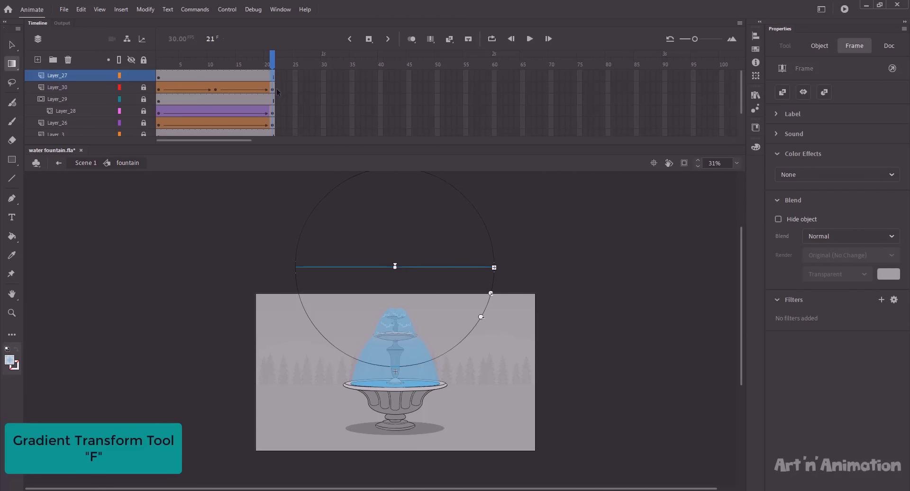
{"action": "key", "text": "F6"}
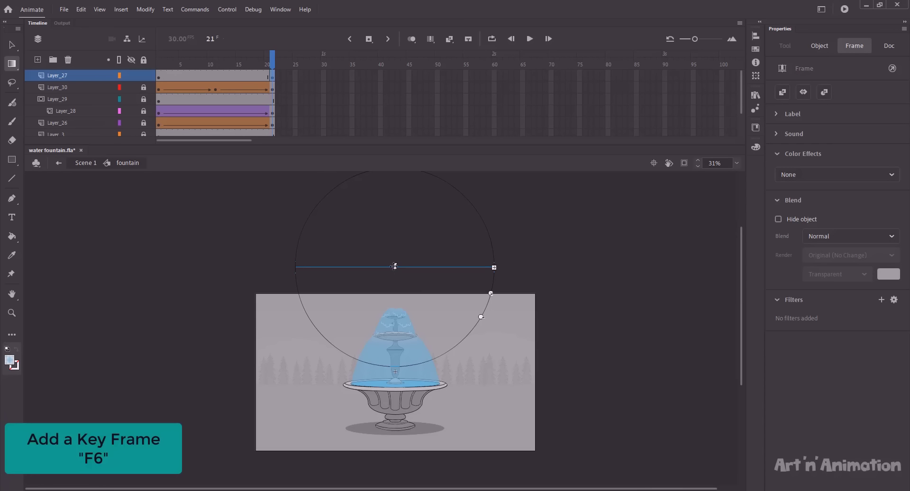
{"action": "left_click_drag", "start_coordinate": [394, 267], "coordinate": [395, 319]}
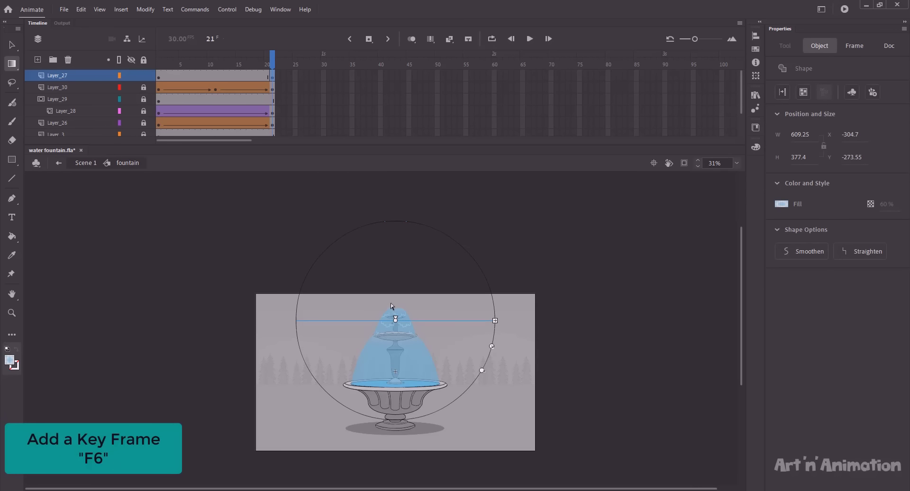
{"action": "key", "text": "ctrl+z"}
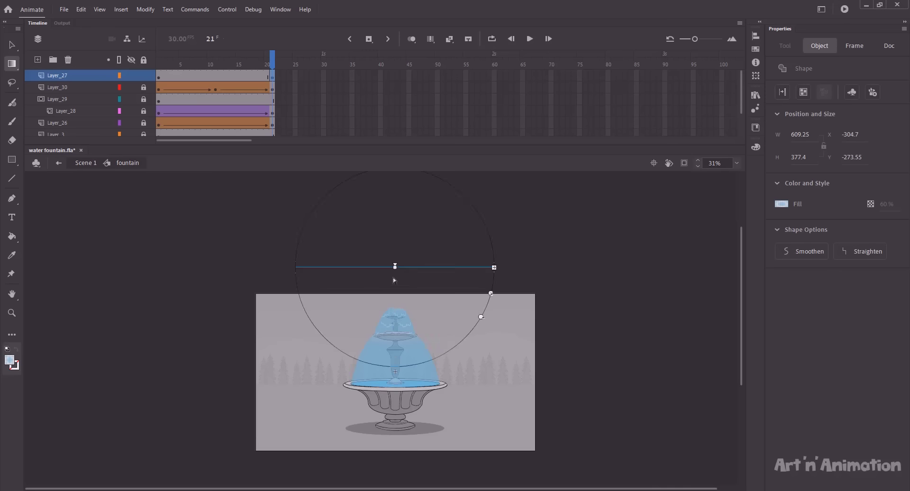
{"action": "left_click_drag", "start_coordinate": [394, 266], "coordinate": [394, 363]}
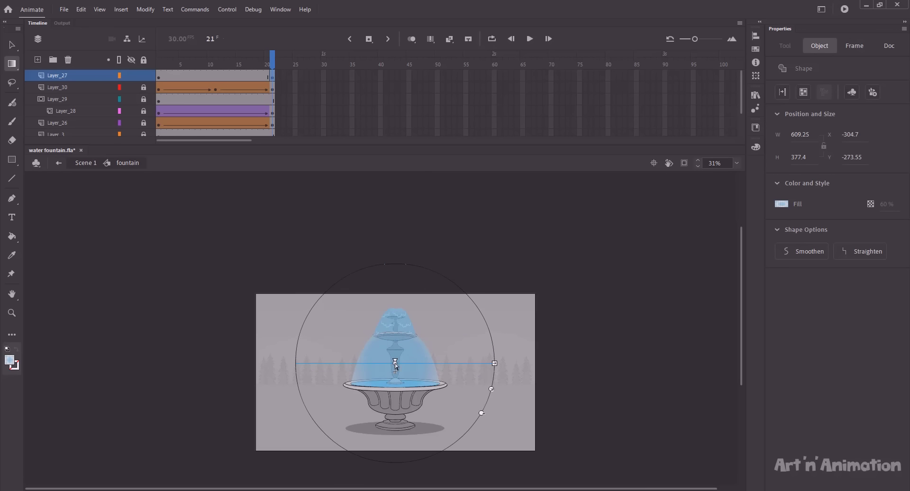
- Create a shape tween between Layer_27's keyframes at frames 1 and 21
{"action": "left_click", "coordinate": [225, 72]}
{"action": "left_click_drag", "start_coordinate": [230, 74], "coordinate": [193, 75]}
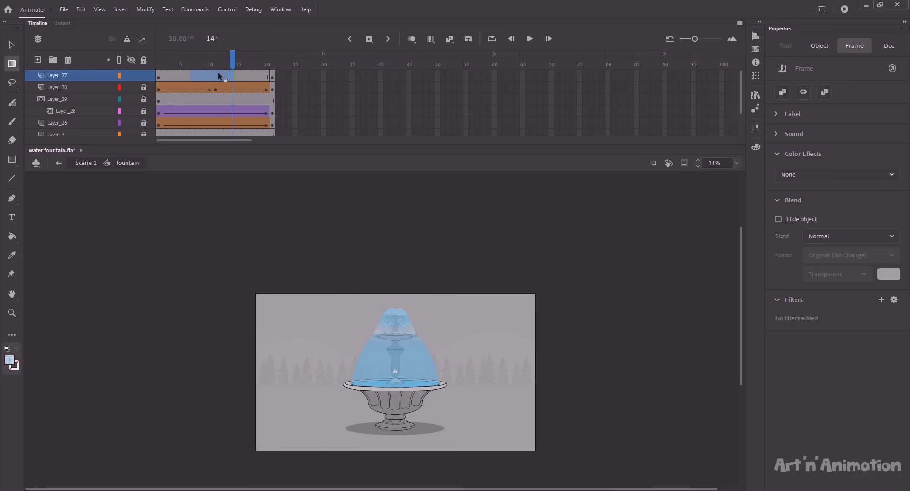
{"action": "right_click", "coordinate": [210, 75]}
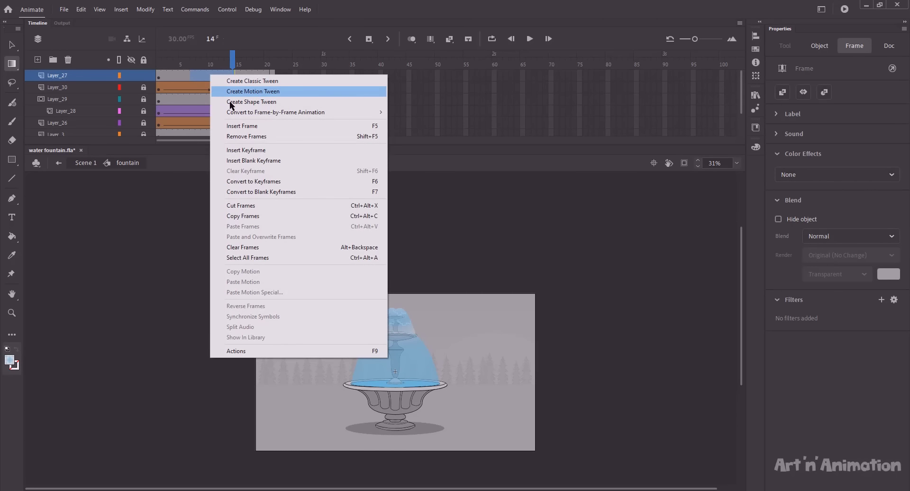
{"action": "left_click", "coordinate": [251, 102]}
- Add a layer above Layer_27 and copy Layer_28's tweened wave pattern frames 1 to 21 into it, with mask Layer_29 hidden
{"action": "left_click", "coordinate": [37, 59]}
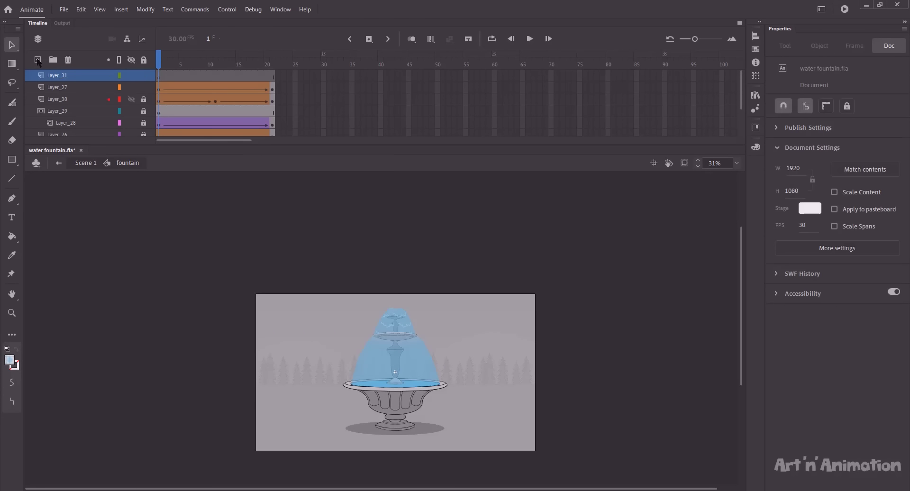
{"action": "left_click", "coordinate": [144, 123]}
{"action": "left_click", "coordinate": [131, 111]}
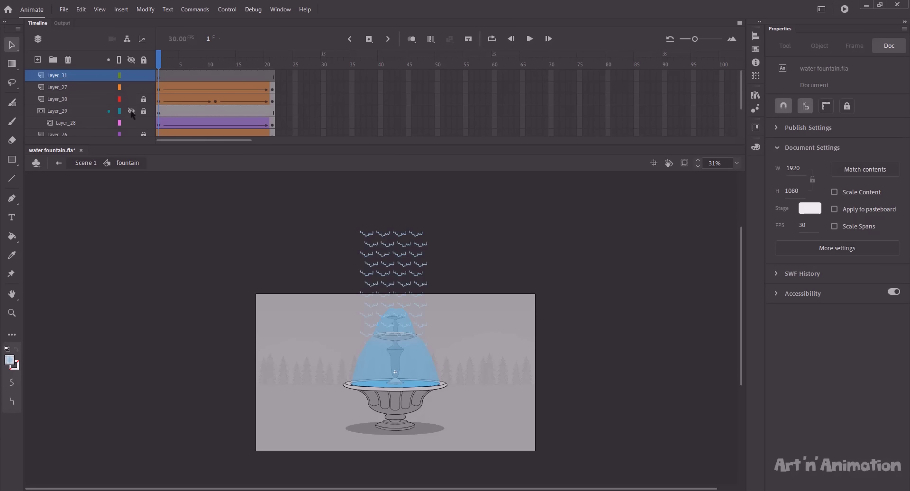
{"action": "left_click_drag", "start_coordinate": [158, 122], "coordinate": [272, 122]}
{"action": "left_click", "coordinate": [237, 125]}
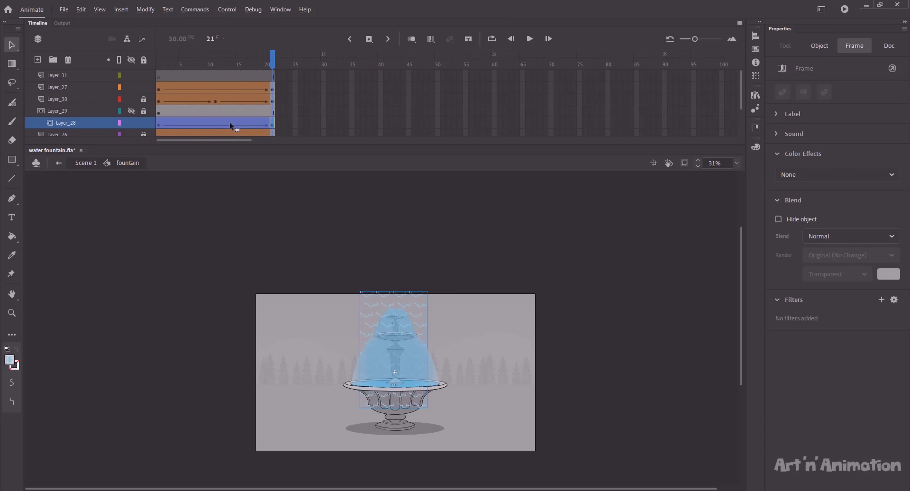
{"action": "left_click_drag", "start_coordinate": [212, 122], "coordinate": [199, 71]}
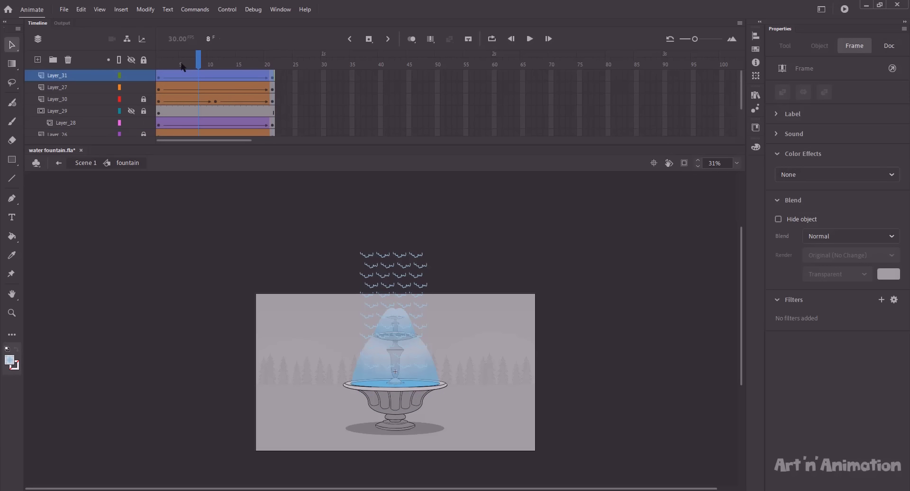
{"action": "left_click_drag", "start_coordinate": [186, 65], "coordinate": [175, 65]}
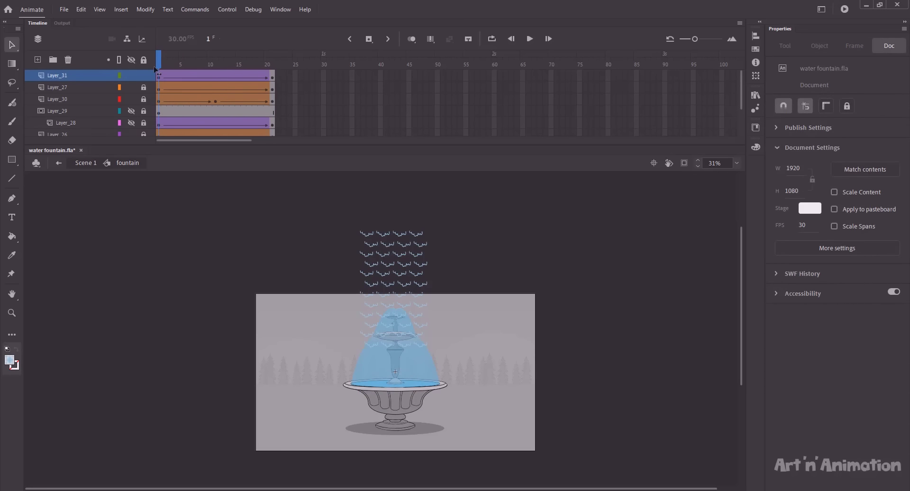
- Turn on Edit Multiple Frames and move Layer_31's whole wave pattern animation down over the lower dome, to a Y of about -614
{"action": "left_click", "coordinate": [431, 40]}
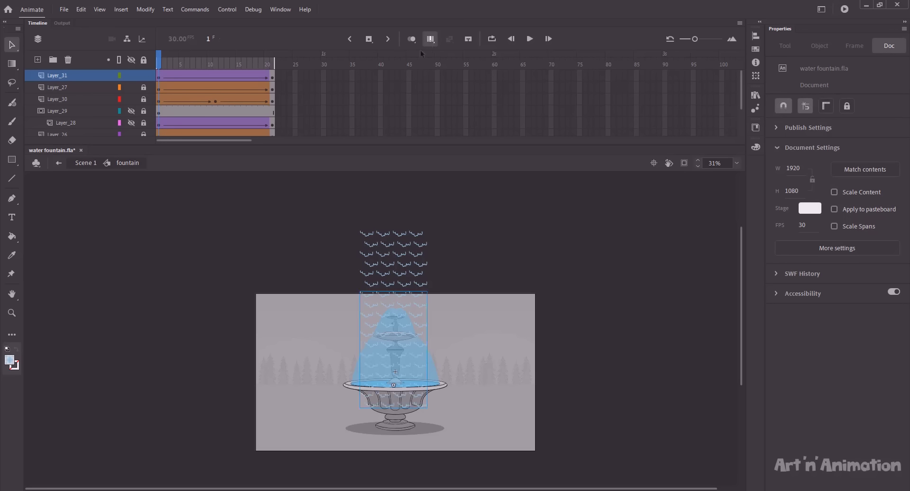
{"action": "key", "text": "ctrl+a"}
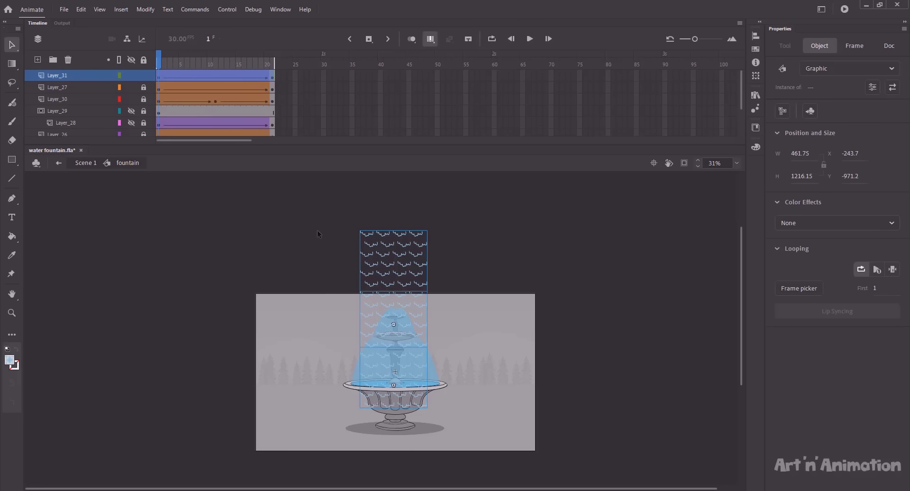
{"action": "key", "text": "shift+Down"}
{"action": "key", "text": "shift+Down"}
{"action": "key", "text": "shift+Down"}
{"action": "key", "text": "shift+Down"}
{"action": "key", "text": "shift+Down"}
{"action": "key", "text": "shift+Down"}
{"action": "key", "text": "shift+Down"}
{"action": "key", "text": "shift+Down"}
{"action": "key", "text": "shift+Down"}
{"action": "key", "text": "shift+Down"}
{"action": "key", "text": "shift+Down"}
{"action": "key", "text": "shift+Down"}
{"action": "key", "text": "shift+Down"}
{"action": "key", "text": "shift+Down"}
{"action": "key", "text": "shift+Down"}
{"action": "key", "text": "shift+Down"}
{"action": "key", "text": "shift+Down"}
{"action": "key", "text": "shift+Down"}
{"action": "key", "text": "shift+Down"}
{"action": "key", "text": "shift+Down"}
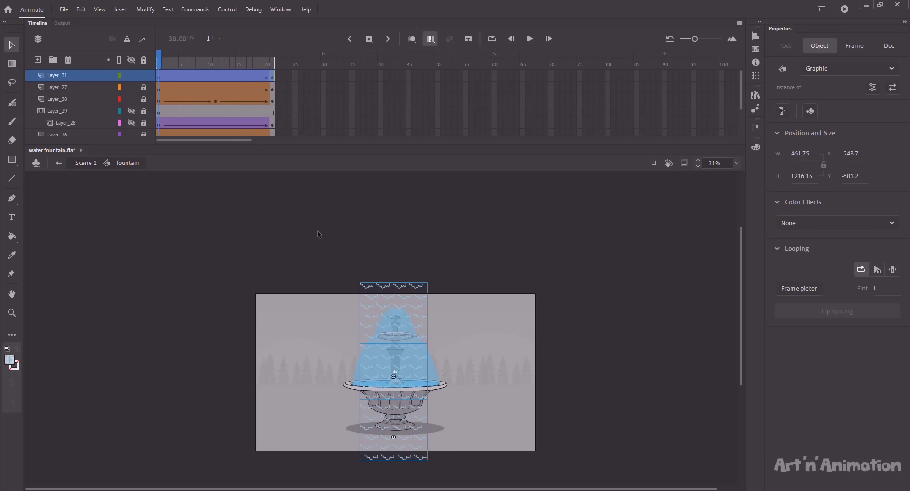
- Scale Layer_31's pattern in all frames by 110% three times, and turn off Edit Multiple Frames
{"action": "key", "text": "ctrl+alt+s"}
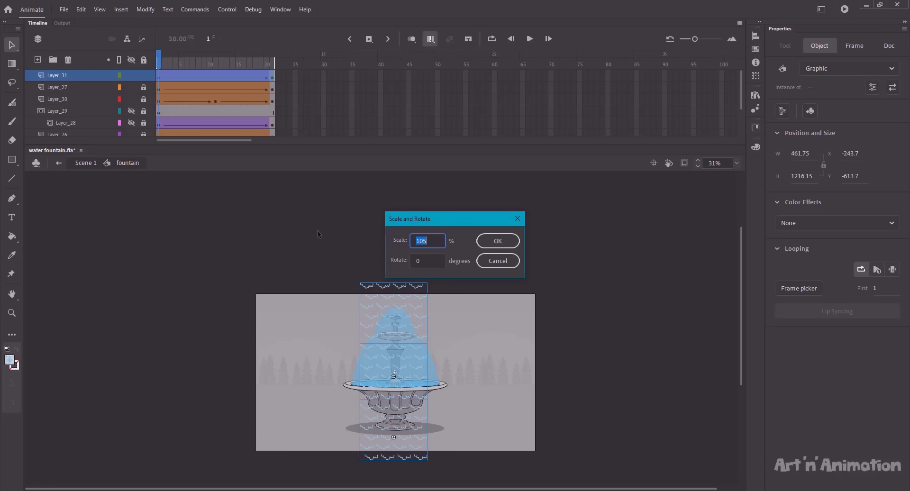
{"action": "type", "text": "110"}
{"action": "key", "text": "Return"}
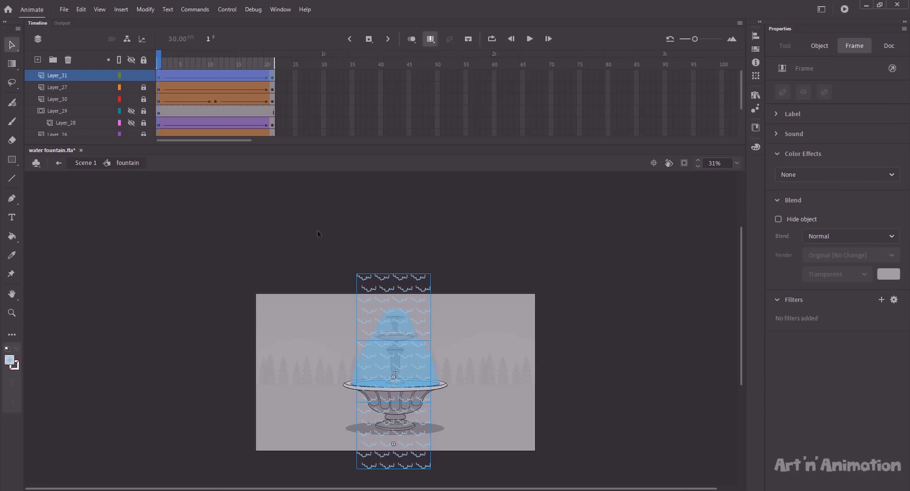
{"action": "key", "text": "ctrl+alt+s"}
{"action": "key", "text": "Return"}
{"action": "key", "text": "ctrl+alt+s"}
{"action": "key", "text": "Return"}
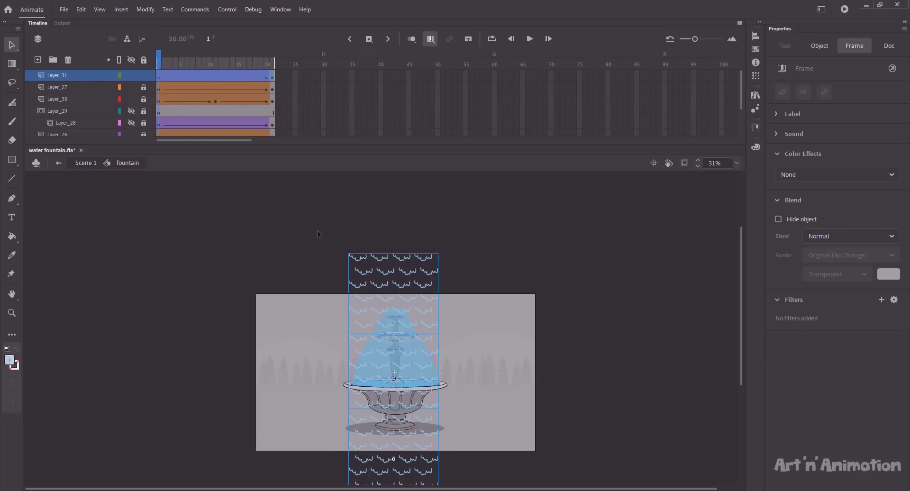
{"action": "left_click", "coordinate": [314, 304]}
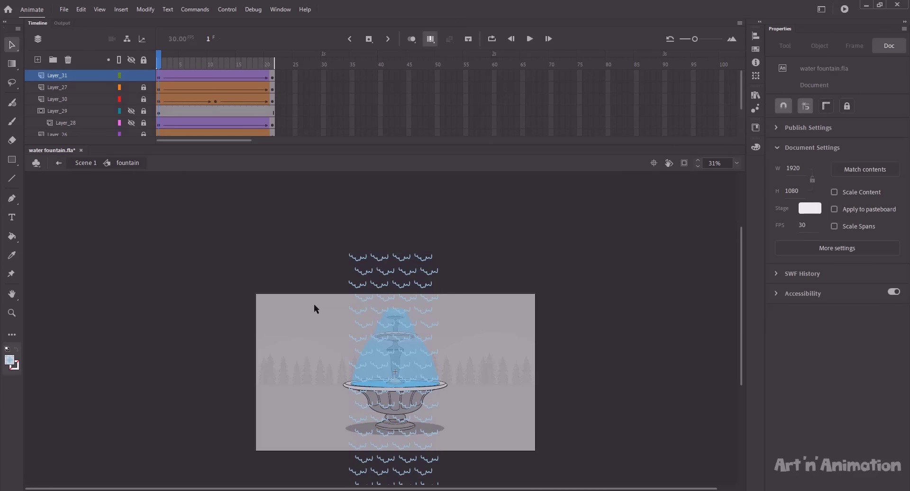
{"action": "left_click", "coordinate": [430, 38]}
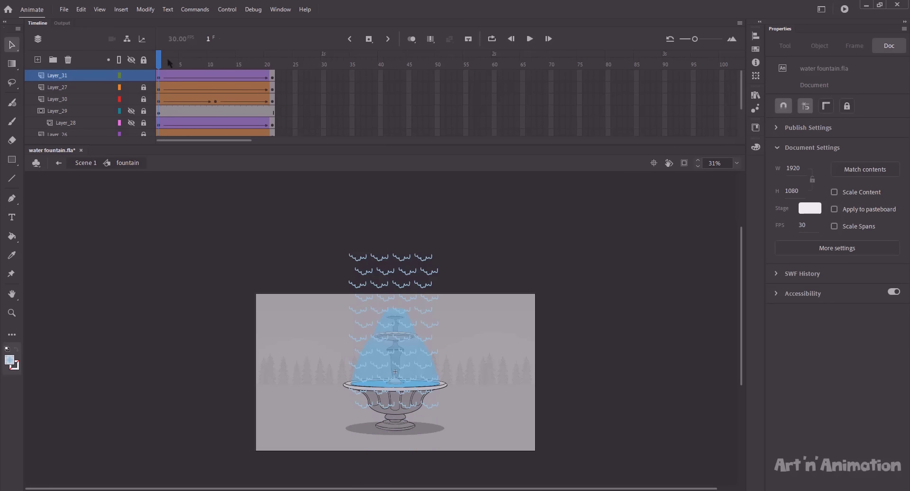
- Add a layer above Layer_31, copy Layer_27's frame 1 lower dome shape into it, and remove the copy's shape tween
{"action": "left_click", "coordinate": [168, 62]}
{"action": "mouse_move", "coordinate": [168, 61]}
{"action": "left_mouse_down"}
{"action": "mouse_move", "coordinate": [244, 62]}
{"action": "mouse_move", "coordinate": [158, 62]}
{"action": "left_mouse_up"}
{"action": "left_click", "coordinate": [37, 60]}
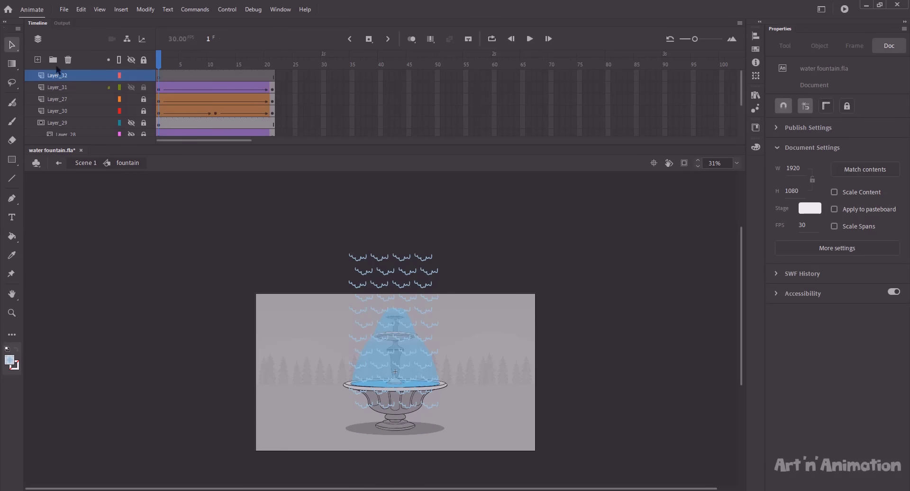
{"action": "left_click", "coordinate": [159, 102]}
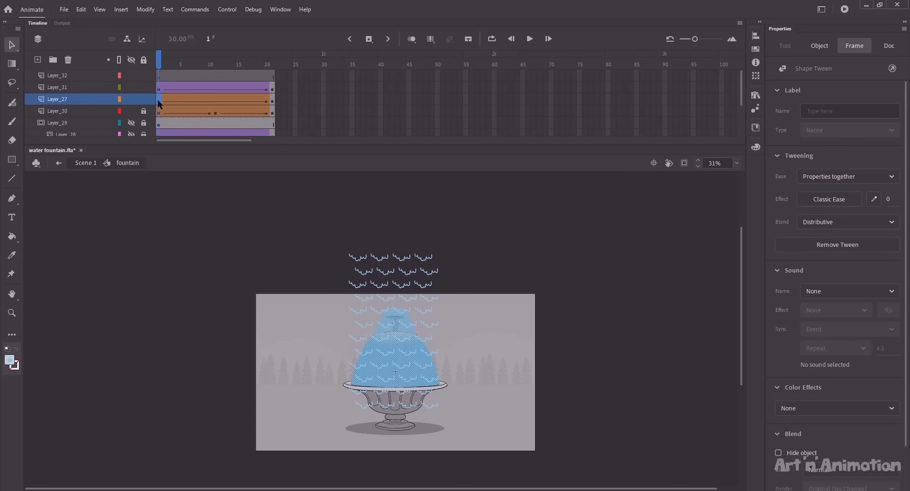
{"action": "left_click_drag", "start_coordinate": [159, 101], "coordinate": [173, 77]}
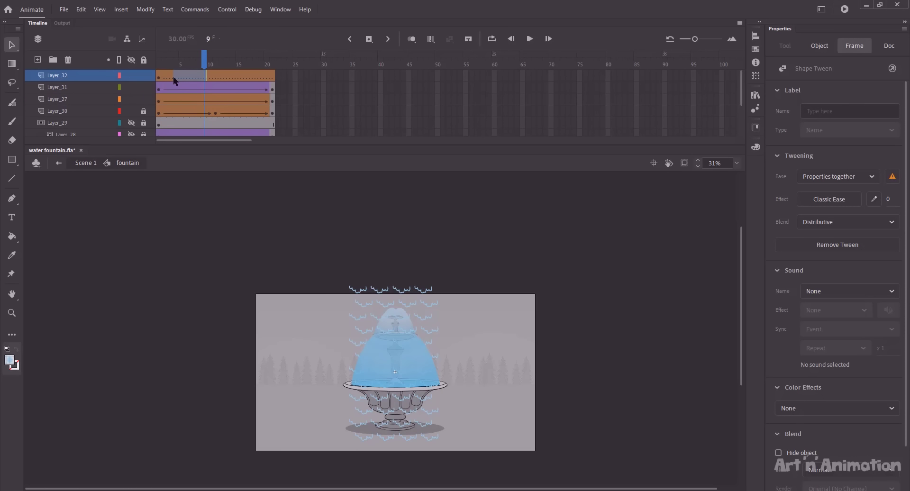
{"action": "right_click", "coordinate": [191, 78]}
{"action": "left_click", "coordinate": [218, 105]}
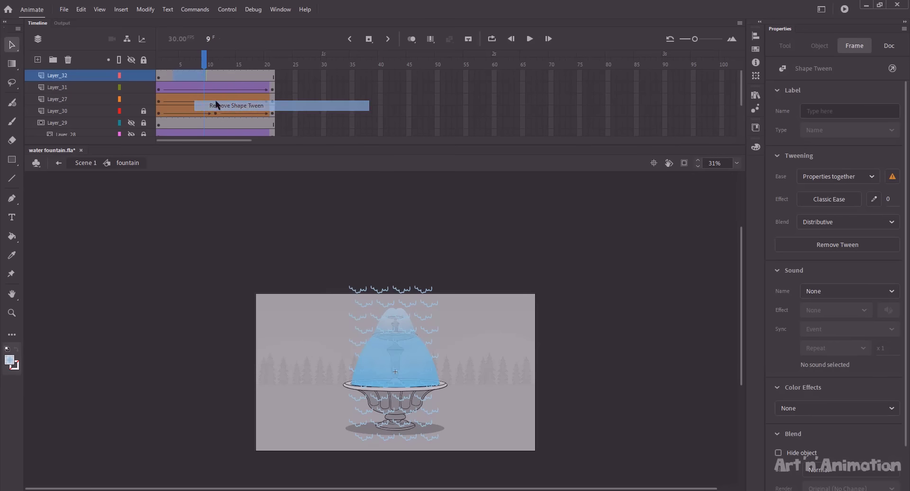
{"action": "left_click", "coordinate": [196, 67]}
{"action": "left_click_drag", "start_coordinate": [192, 63], "coordinate": [146, 67]}
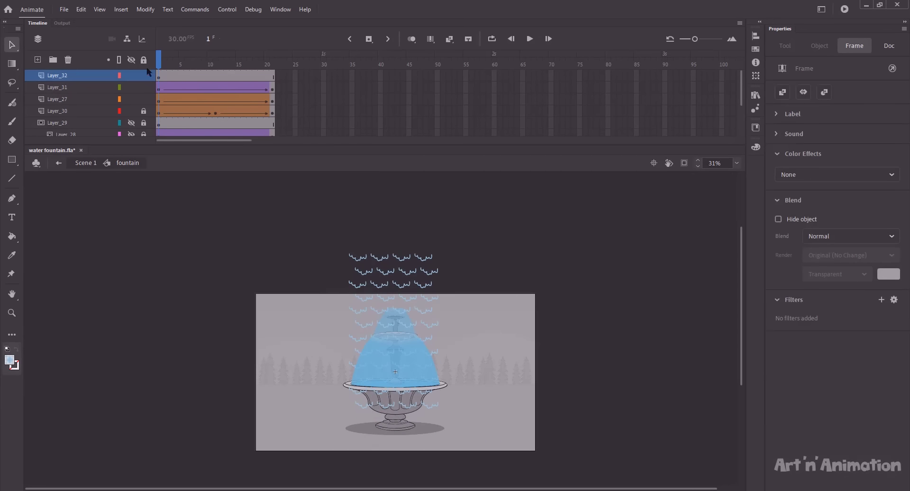
- Make Layer_32 a mask over Layer_31's wave pattern and play the animation
{"action": "right_click", "coordinate": [84, 75]}
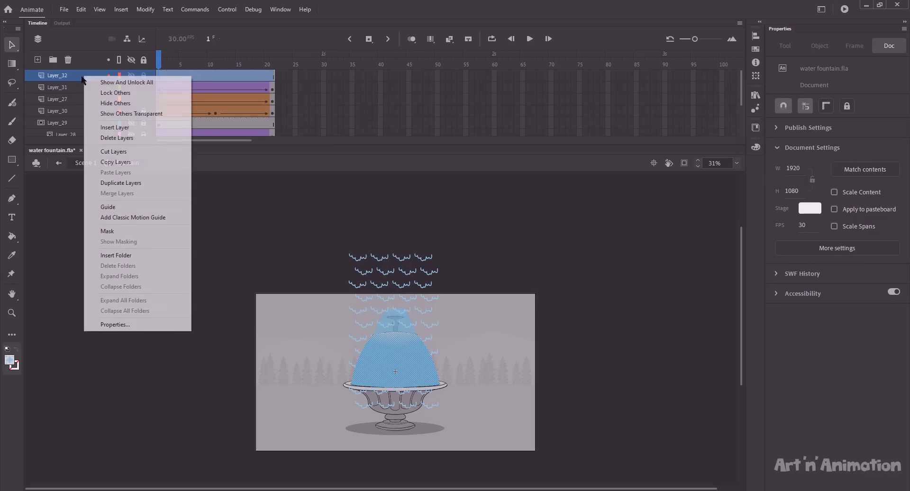
{"action": "left_click", "coordinate": [127, 231]}
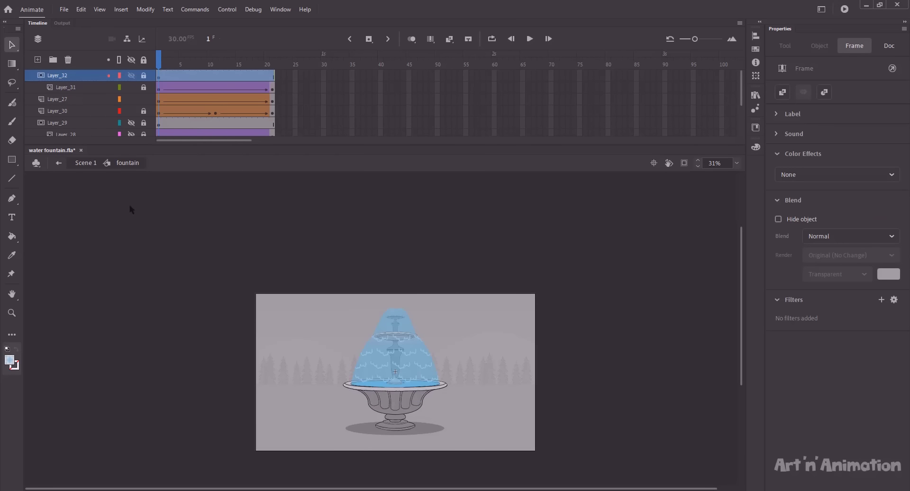
{"action": "left_click", "coordinate": [143, 100]}
{"action": "key", "text": "Return"}
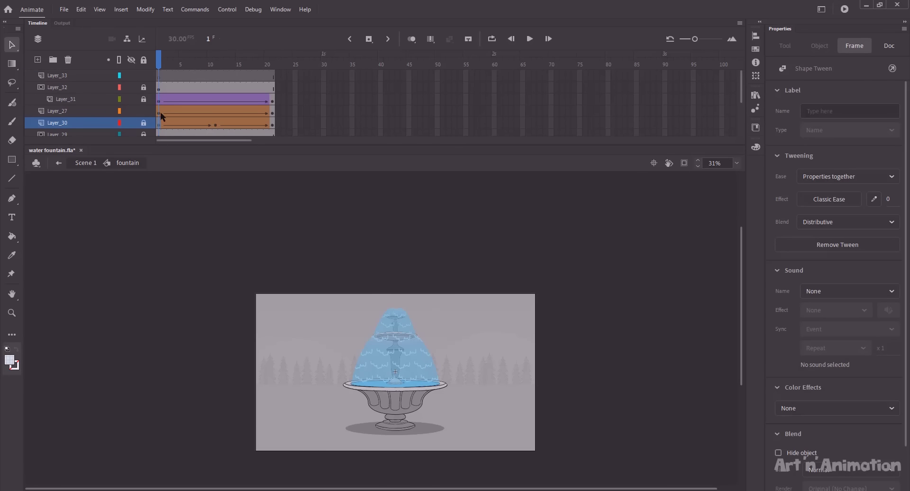
- Copy Layer_27's frame 1 lower dome shape into Layer_33 and remove the copy's shape tween
{"action": "left_click", "coordinate": [161, 112]}
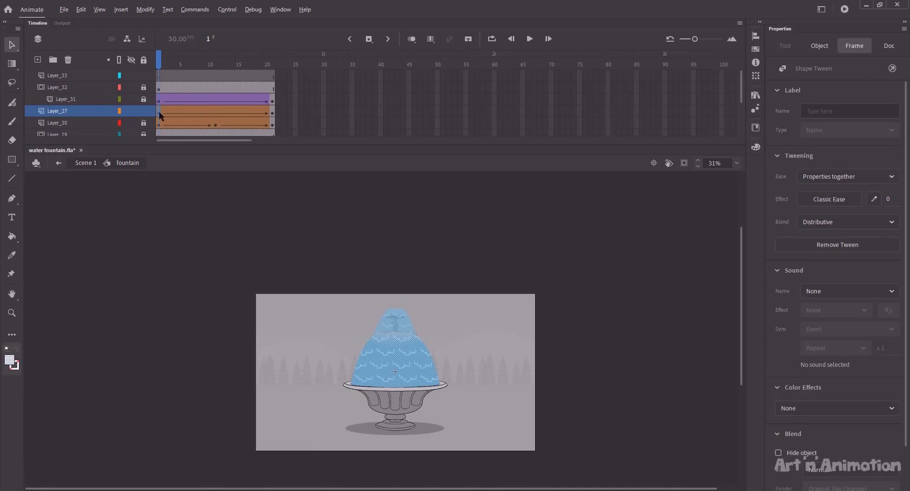
{"action": "left_click", "coordinate": [163, 75]}
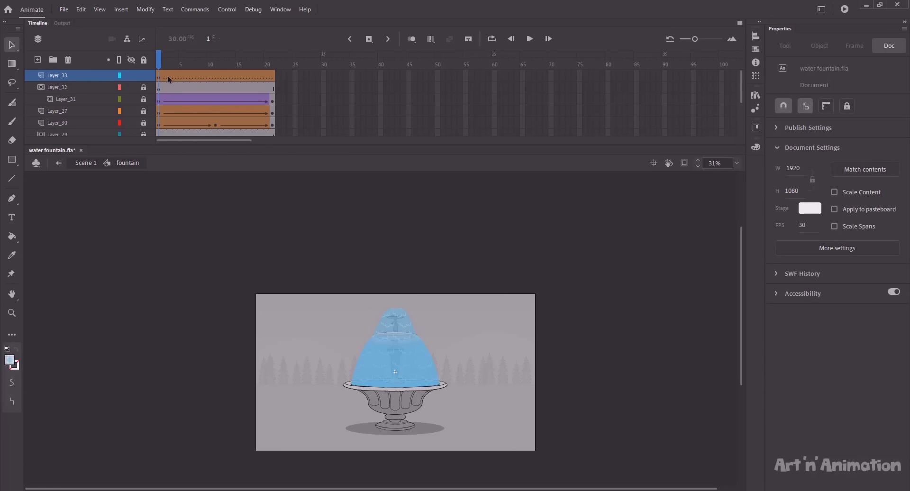
{"action": "left_click", "coordinate": [184, 78]}
{"action": "right_click", "coordinate": [179, 77]}
{"action": "left_click", "coordinate": [190, 104]}
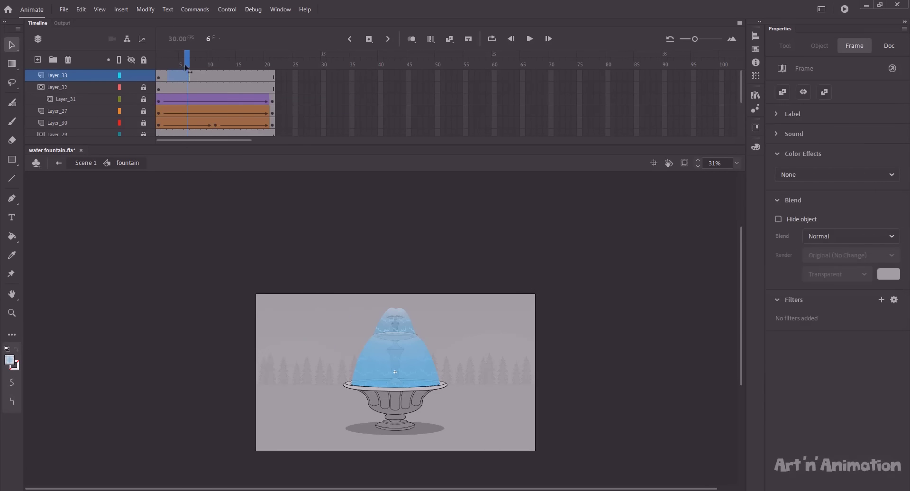
{"action": "left_click_drag", "start_coordinate": [185, 65], "coordinate": [153, 66]}
- Change the first blue colour stop in the radial gradient of Layer_33's dome shape to a near-white tint
{"action": "left_click", "coordinate": [399, 358]}
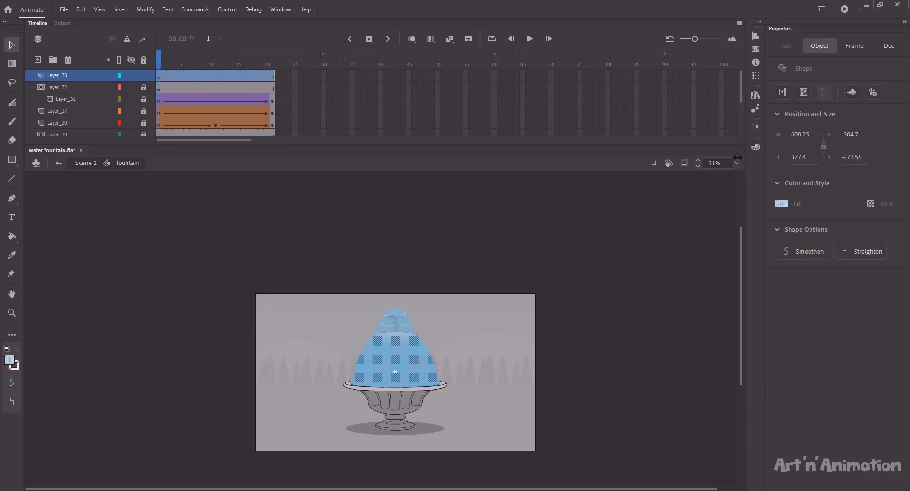
{"action": "left_click", "coordinate": [755, 147]}
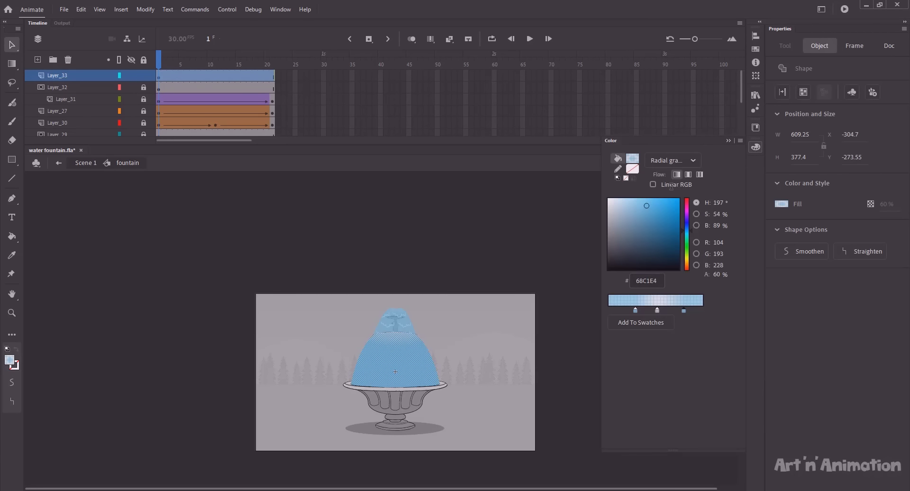
{"action": "left_click_drag", "start_coordinate": [646, 205], "coordinate": [625, 204]}
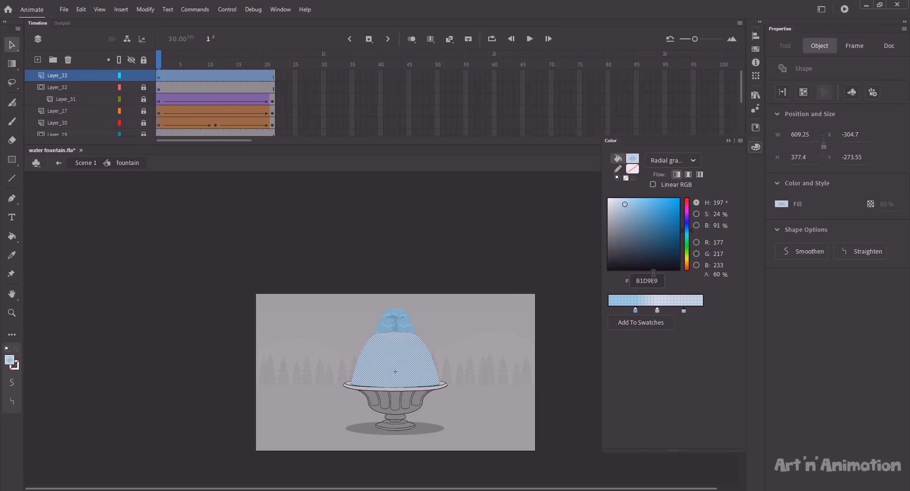
{"action": "key", "text": "ctrl+z"}
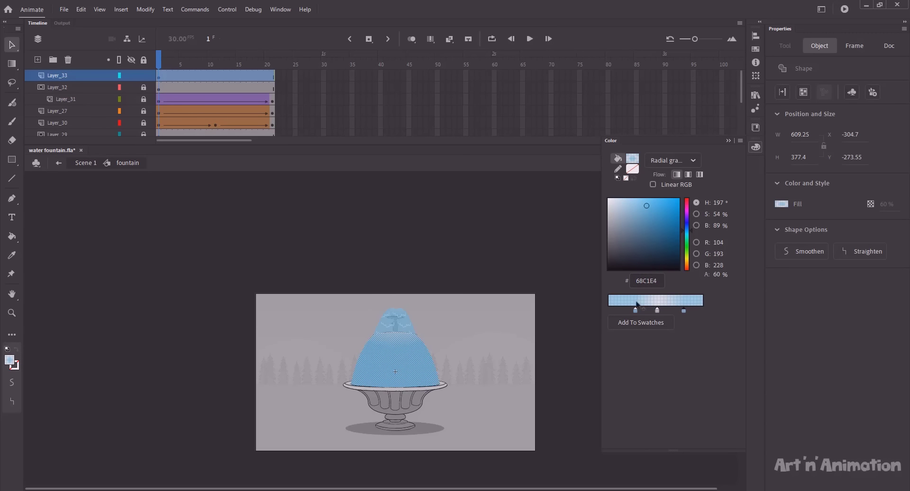
{"action": "left_click", "coordinate": [635, 310]}
{"action": "left_click_drag", "start_coordinate": [617, 201], "coordinate": [617, 202]}
{"action": "left_click", "coordinate": [559, 246]}
- Insert a keyframe at frame 11 of Layer_33
{"action": "left_click", "coordinate": [215, 76]}
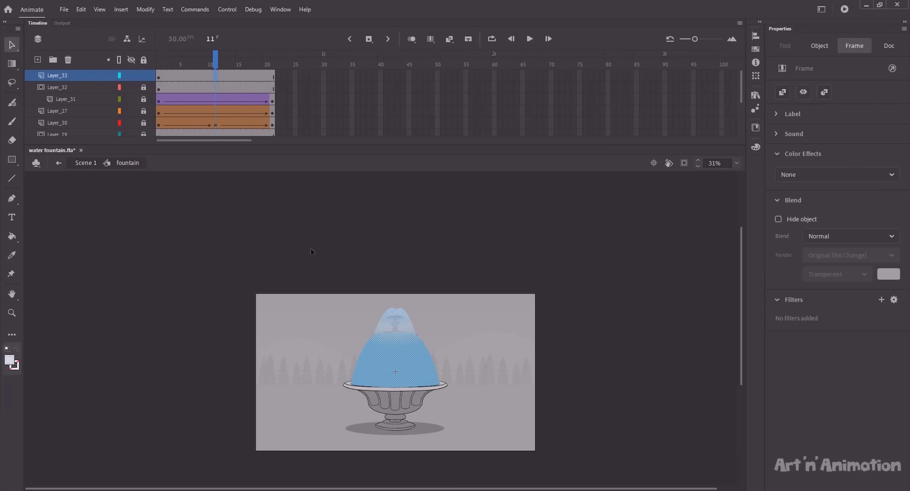
{"action": "key", "text": "F6"}
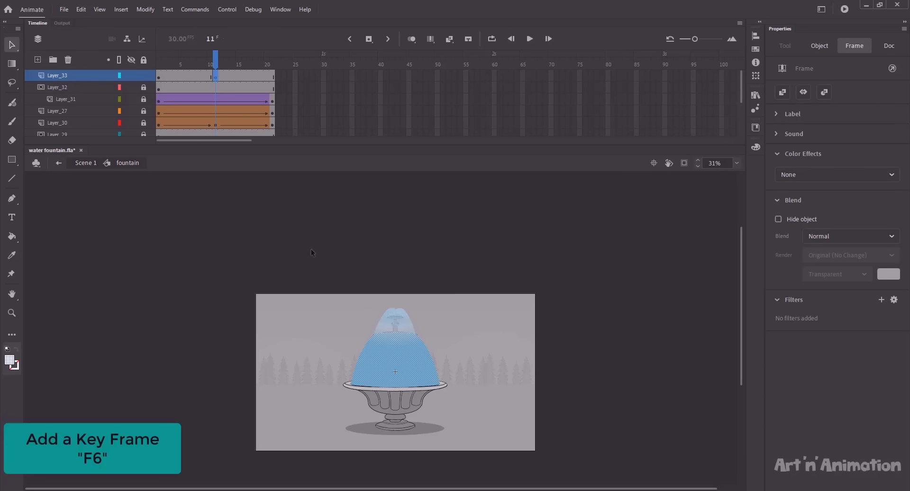
{"action": "left_click", "coordinate": [343, 329]}
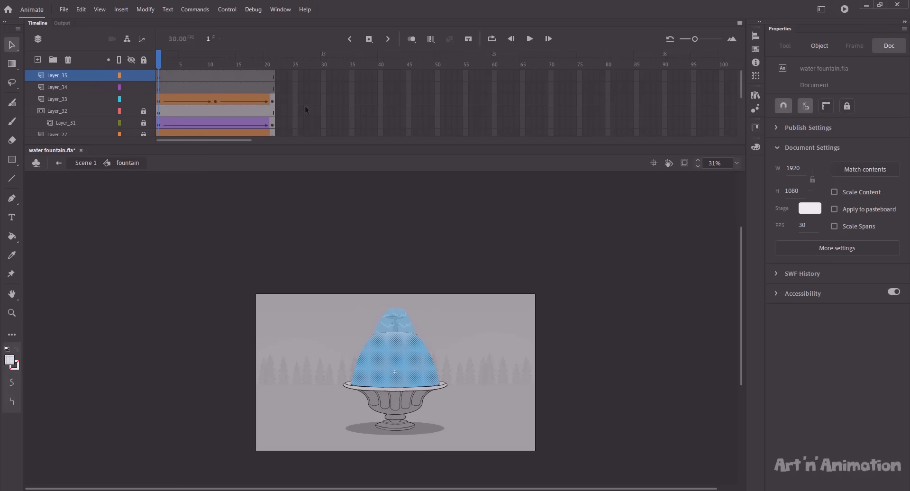
- Lock Layer_33 and unlock Layer_27
{"action": "left_click_drag", "start_coordinate": [740, 85], "coordinate": [741, 103]}
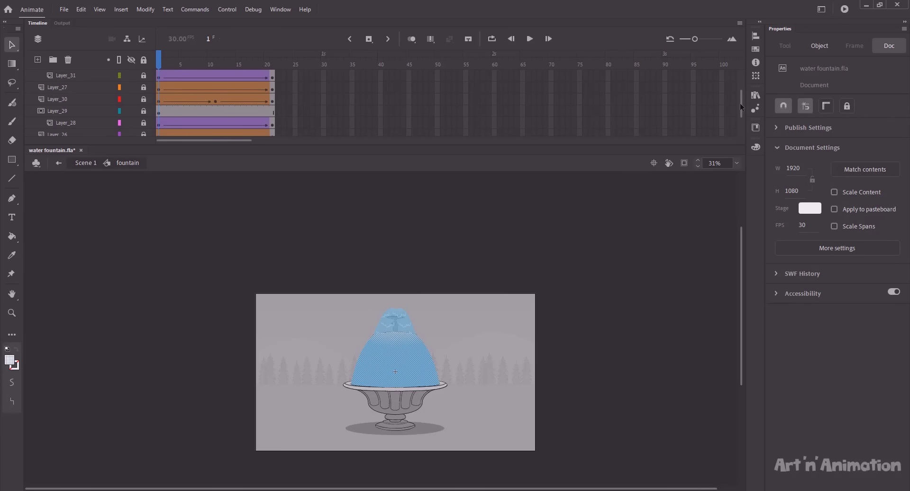
{"action": "left_click", "coordinate": [359, 309]}
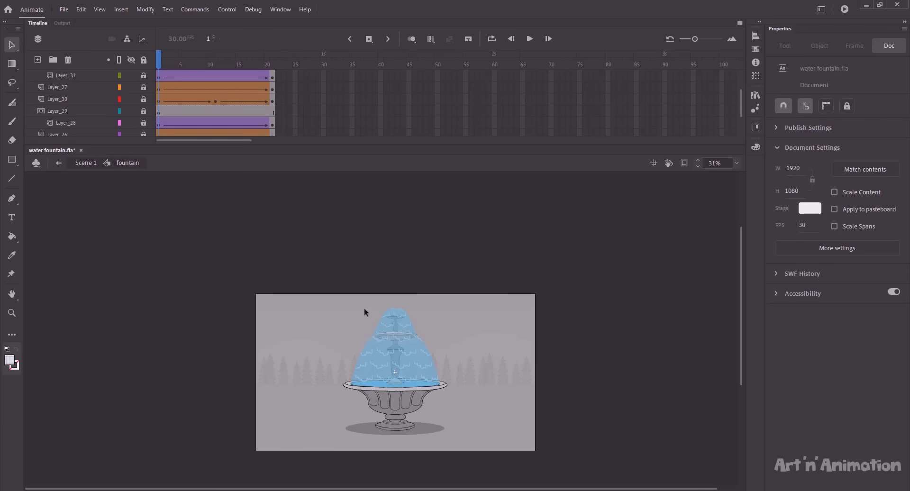
{"action": "scroll", "coordinate": [727, 95], "scroll_direction": "up", "scroll_amount": 3}
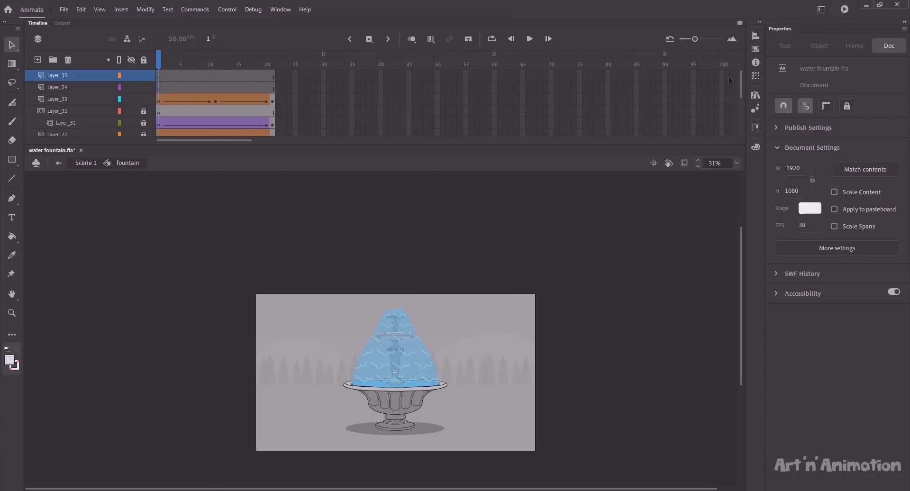
{"action": "left_click", "coordinate": [144, 100]}
{"action": "left_click_drag", "start_coordinate": [739, 86], "coordinate": [739, 100]}
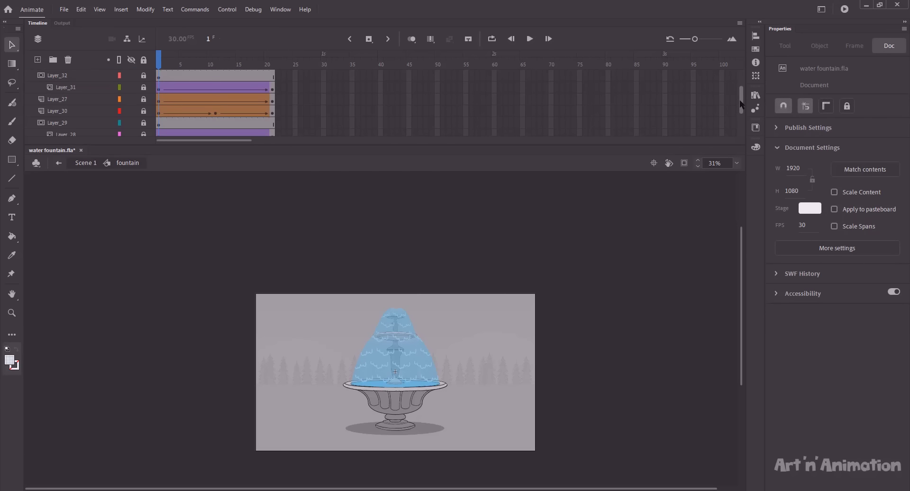
{"action": "left_click", "coordinate": [144, 99]}
- Copy Layer_27's frame 1 lower dome shape into Layer_34 and remove the copy's shape tween
{"action": "left_click", "coordinate": [164, 102]}
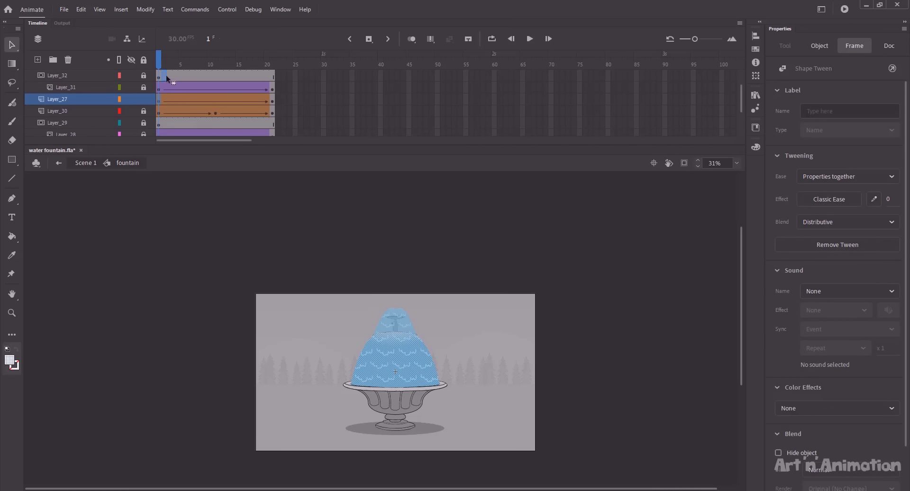
{"action": "scroll", "coordinate": [159, 71], "scroll_direction": "up", "scroll_amount": 3}
{"action": "left_click_drag", "start_coordinate": [158, 84], "coordinate": [159, 65]}
{"action": "right_click", "coordinate": [186, 89]}
{"action": "left_click", "coordinate": [191, 113]}
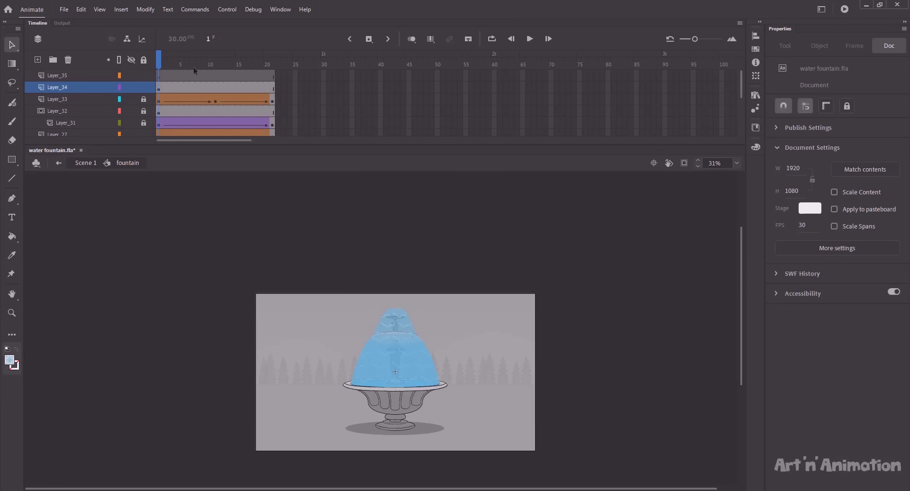
- Copy Layer_26's frame 1 upper dome shape into Layer_35 without its shape tween, and lock Layer_35
{"action": "left_click_drag", "start_coordinate": [741, 85], "coordinate": [738, 126]}
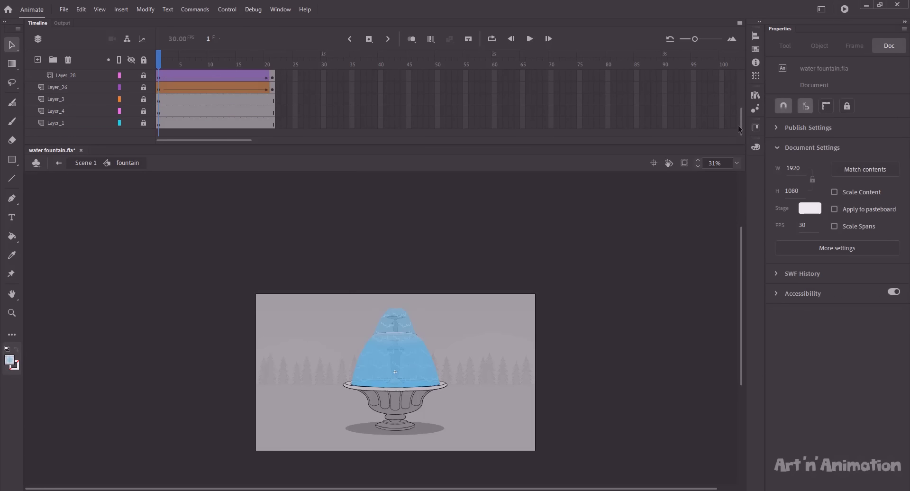
{"action": "left_click", "coordinate": [159, 89]}
{"action": "left_click_drag", "start_coordinate": [160, 90], "coordinate": [157, 66]}
{"action": "right_click", "coordinate": [179, 74]}
{"action": "left_click", "coordinate": [193, 102]}
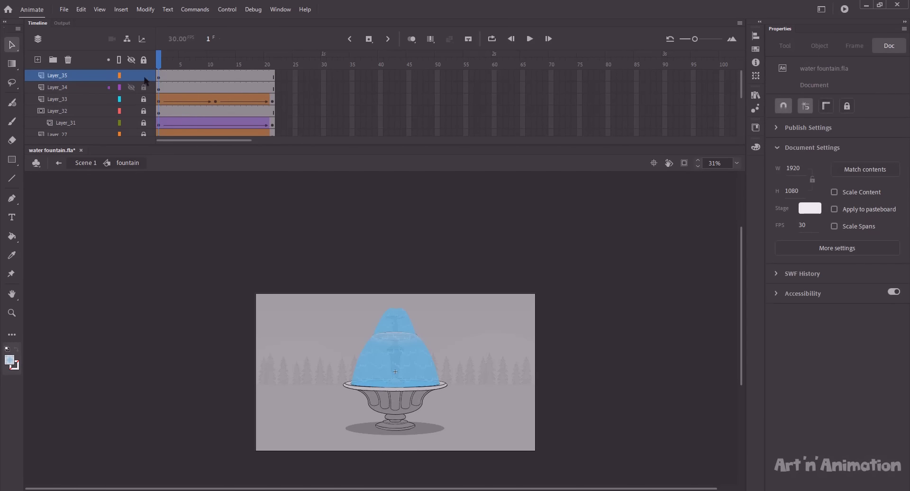
{"action": "left_click", "coordinate": [144, 75]}
- Soften the fill edges of Layer_34's lower dome shape by 50 px in 50 steps, expanding outward, and lock the layer
{"action": "left_click", "coordinate": [395, 355]}
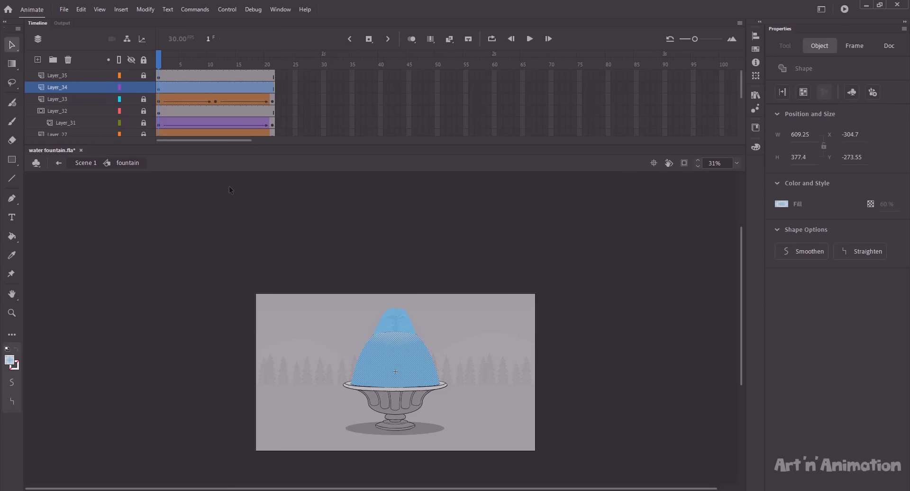
{"action": "left_click", "coordinate": [142, 9]}
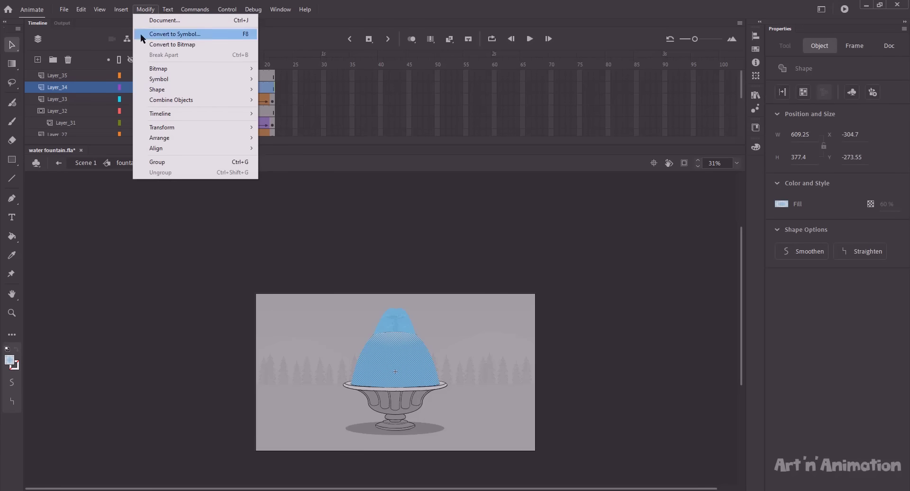
{"action": "mouse_move", "coordinate": [157, 89]}
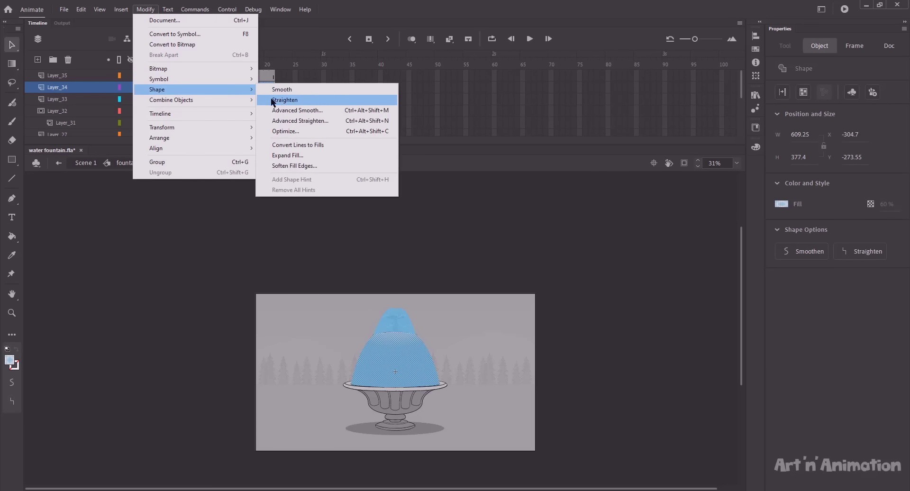
{"action": "left_click", "coordinate": [299, 166]}
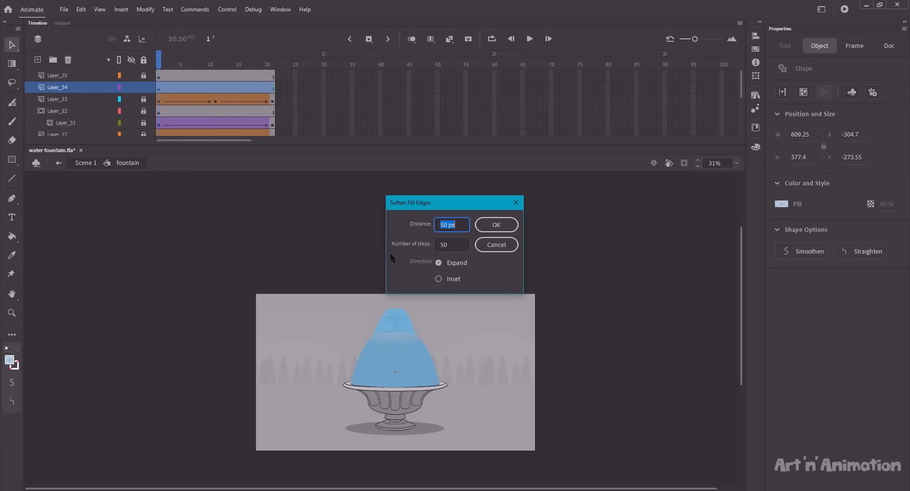
{"action": "left_click", "coordinate": [497, 224]}
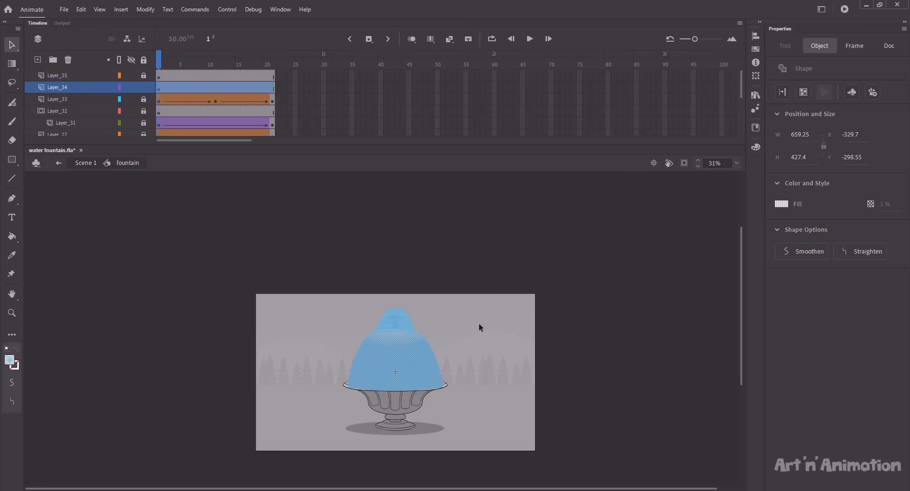
{"action": "left_click", "coordinate": [473, 343]}
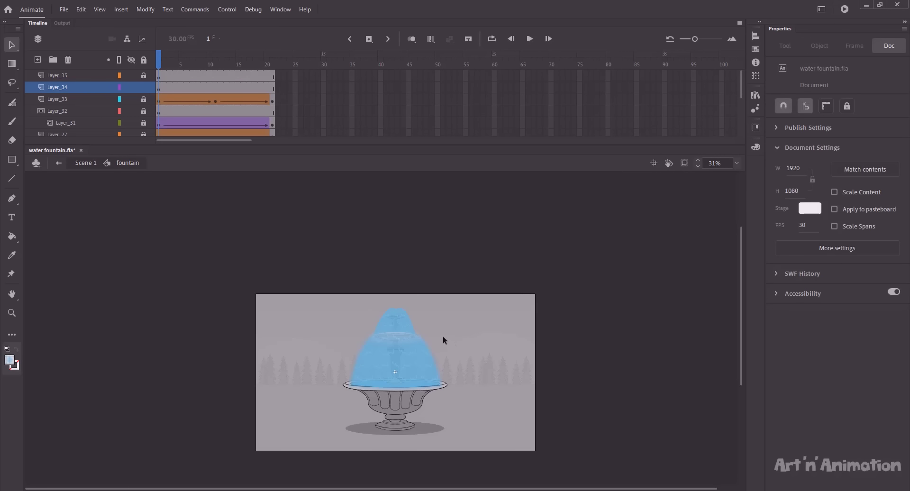
{"action": "left_click", "coordinate": [144, 87]}
- Unlock Layer_35 and soften the fill edges of its upper dome shape by 50 px in 50 steps, expanding outward
{"action": "left_click", "coordinate": [144, 76]}
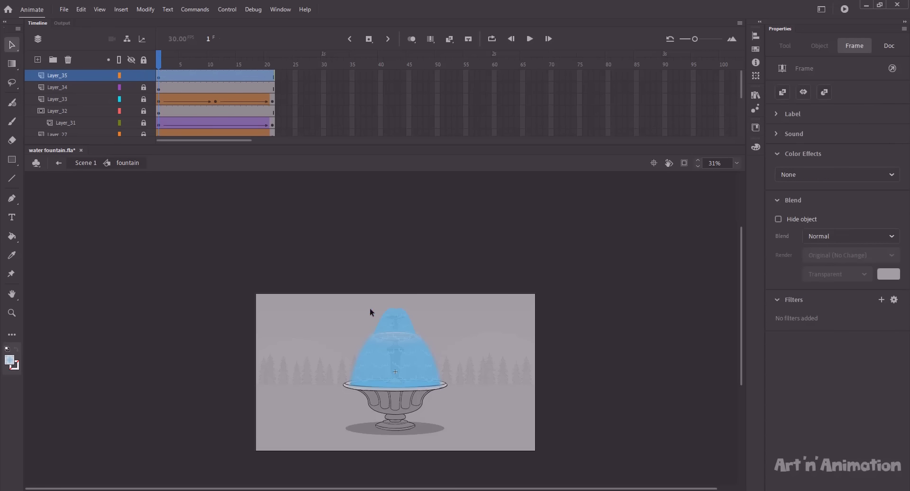
{"action": "left_click", "coordinate": [388, 320]}
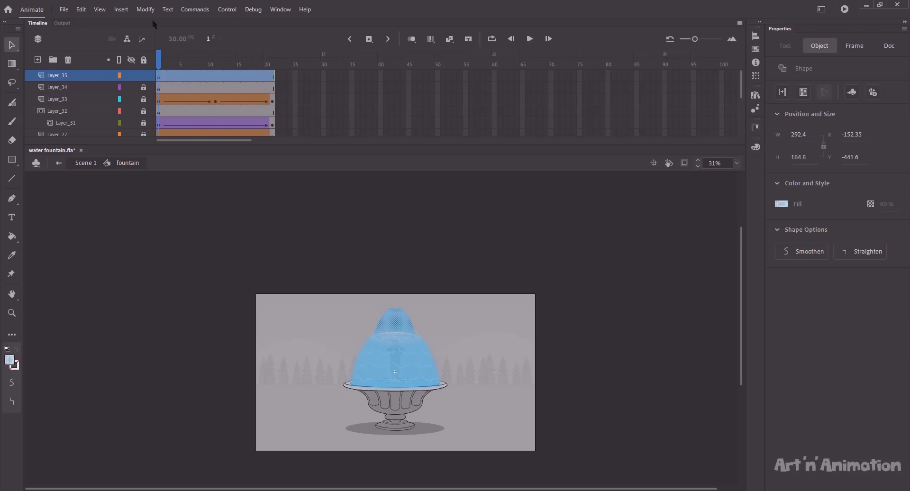
{"action": "left_click", "coordinate": [145, 9]}
{"action": "mouse_move", "coordinate": [204, 90]}
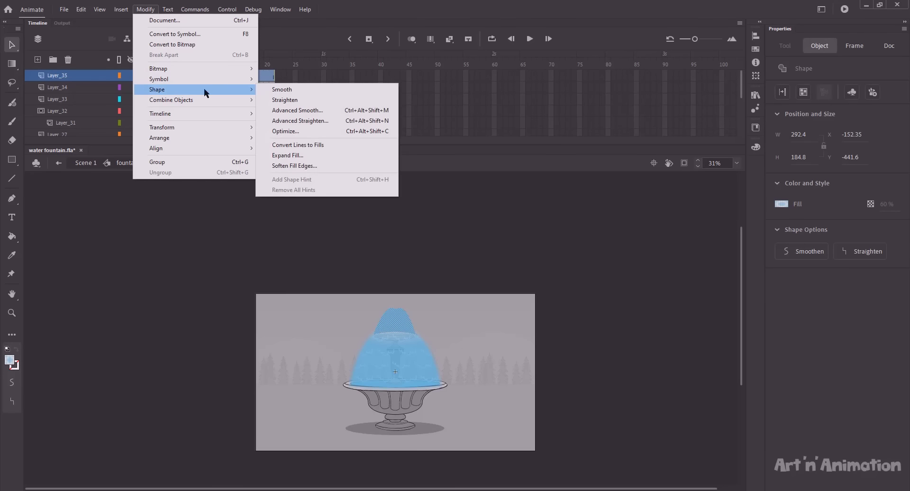
{"action": "left_click", "coordinate": [294, 165]}
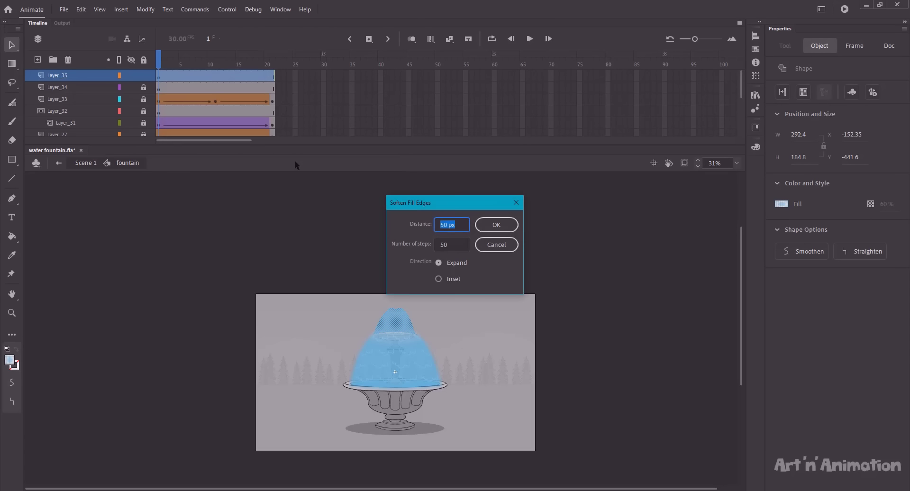
{"action": "key", "text": "Return"}
{"action": "left_click", "coordinate": [357, 279]}
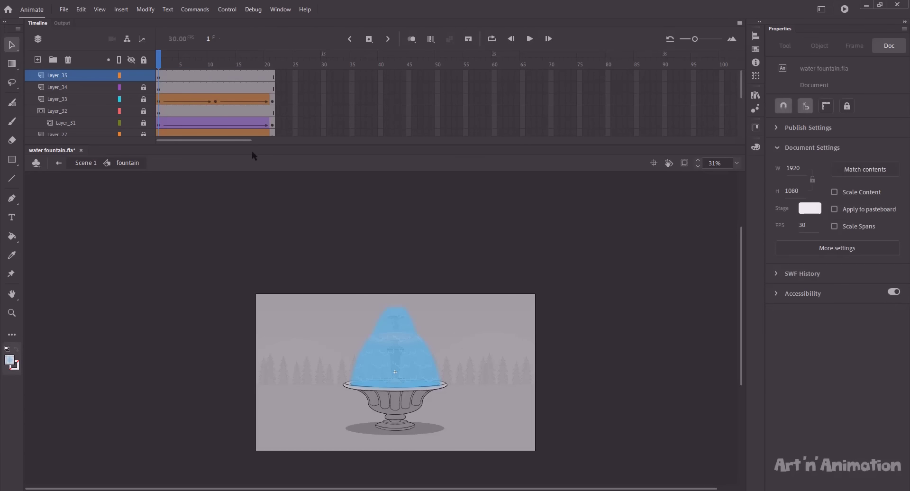
- Convert Layer_35's softened upper dome into a graphic symbol named glow_01 and lock the layer
{"action": "left_click_drag", "start_coordinate": [377, 302], "coordinate": [462, 378]}
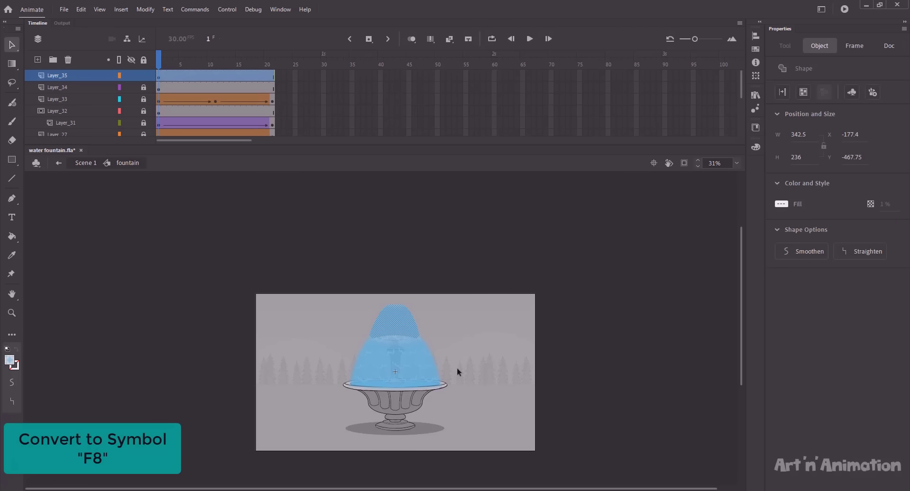
{"action": "key", "text": "F8"}
{"action": "type", "text": "glow_01"}
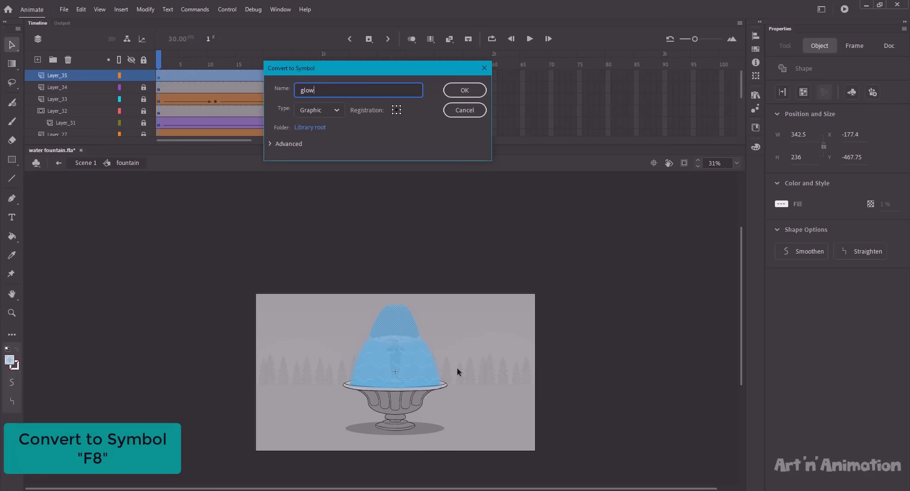
{"action": "key", "text": "Return"}
{"action": "left_click", "coordinate": [144, 75]}
- Unlock Layer_34 and convert its softened lower dome into a graphic symbol named glow_02
{"action": "left_click", "coordinate": [143, 87]}
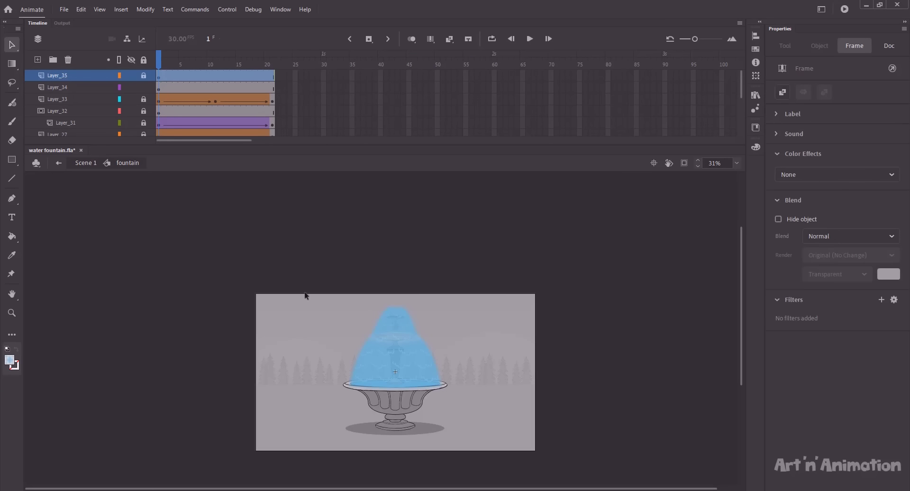
{"action": "left_click_drag", "start_coordinate": [329, 323], "coordinate": [471, 410]}
{"action": "key", "text": "F8"}
{"action": "type", "text": "glow_02"}
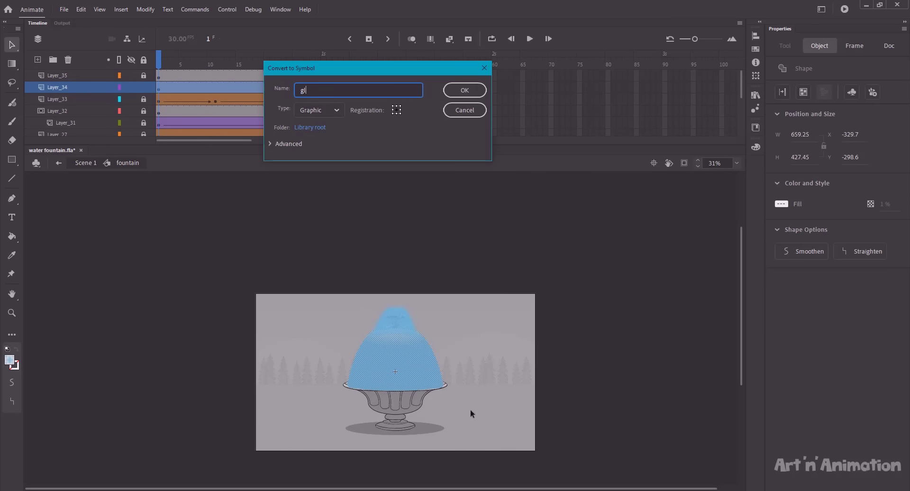
{"action": "key", "text": "Return"}
- Add keyframes at frame 11 of Layer_34 and Layer_35, unlock Layer_35, and scale both dome glows there to 105%
{"action": "left_click", "coordinate": [215, 87]}
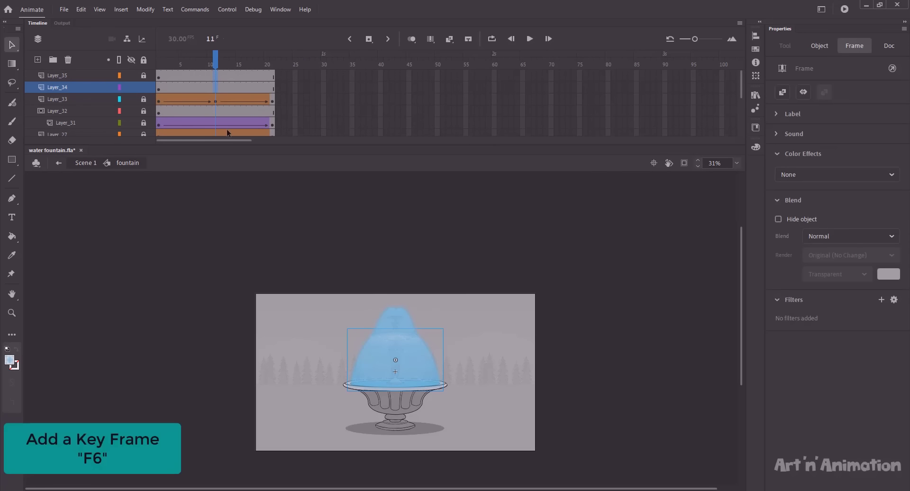
{"action": "key", "text": "F6"}
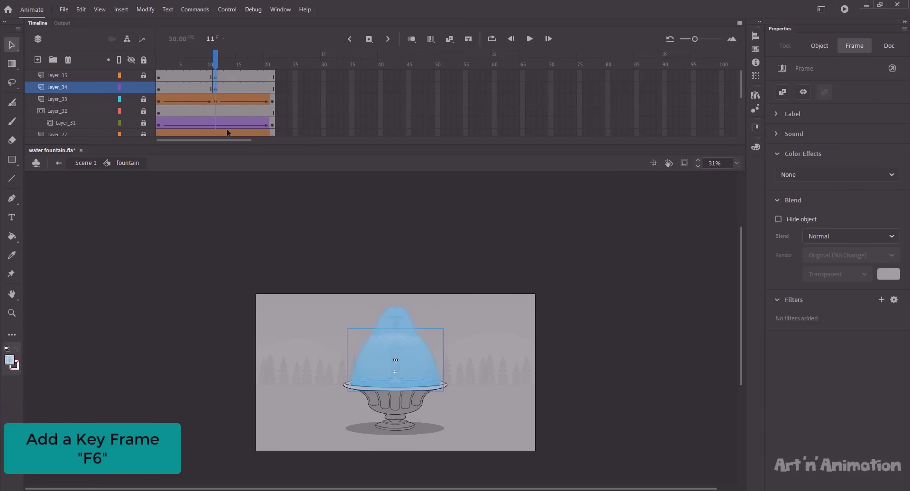
{"action": "left_click", "coordinate": [143, 75]}
{"action": "left_click", "coordinate": [383, 330], "text": "shift"}
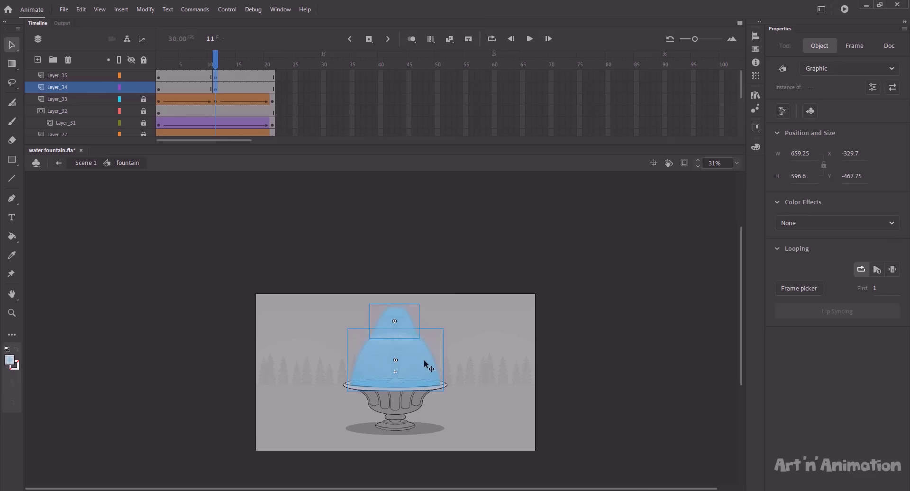
{"action": "key", "text": "ctrl+alt+s"}
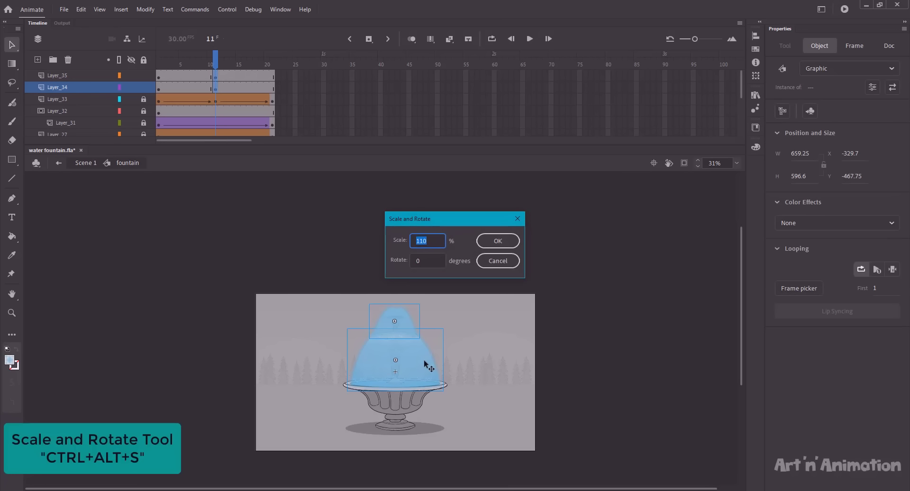
{"action": "type", "text": "105"}
{"action": "key", "text": "Return"}
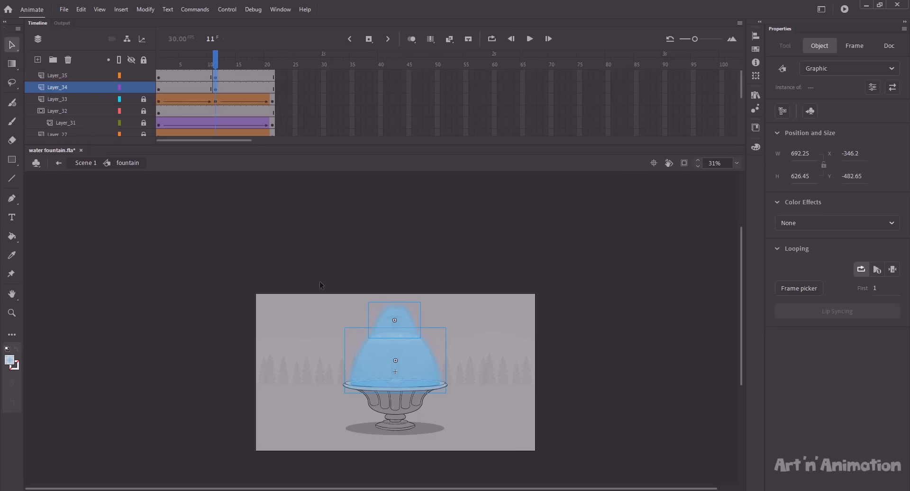
- Copy the frame 1 keyframes of Layer_34 and Layer_35 to frame 21
{"action": "left_click", "coordinate": [164, 89]}
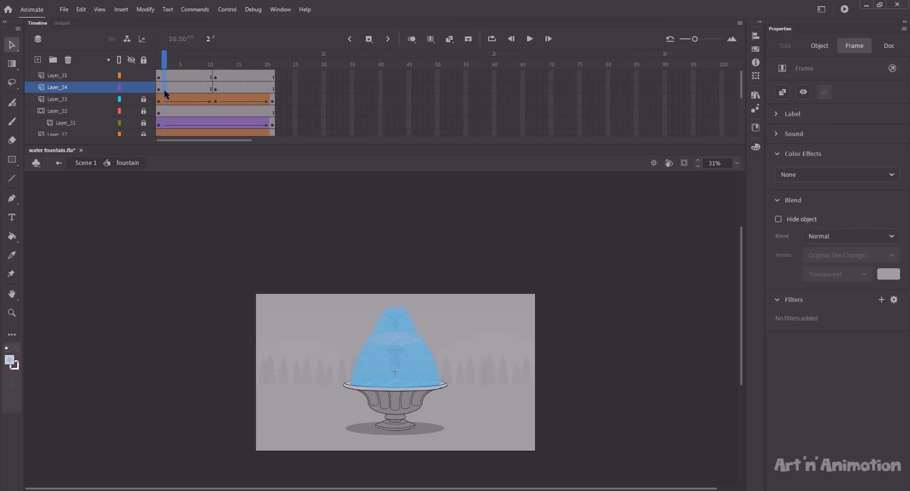
{"action": "left_click_drag", "start_coordinate": [164, 90], "coordinate": [181, 90]}
{"action": "left_click_drag", "start_coordinate": [265, 86], "coordinate": [272, 87]}
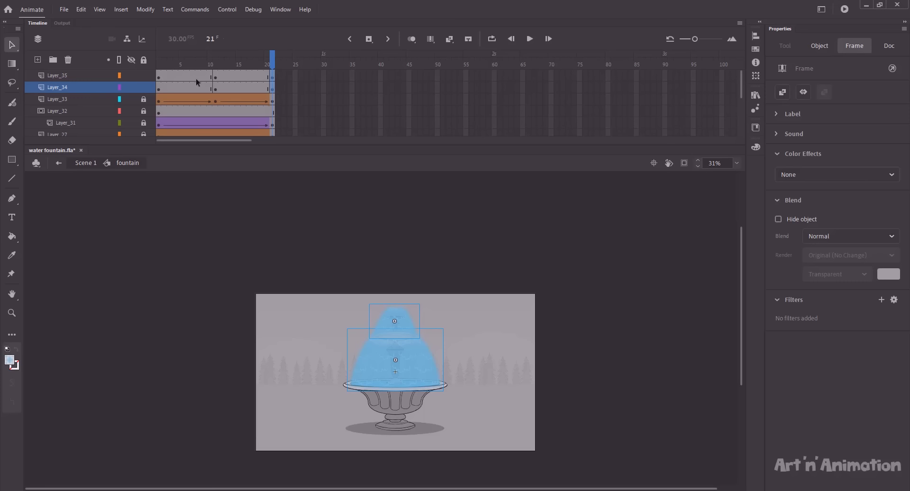
- Create classic tweens between all keyframes on Layer_34 and Layer_35, and play the animation
{"action": "left_click_drag", "start_coordinate": [196, 76], "coordinate": [226, 83]}
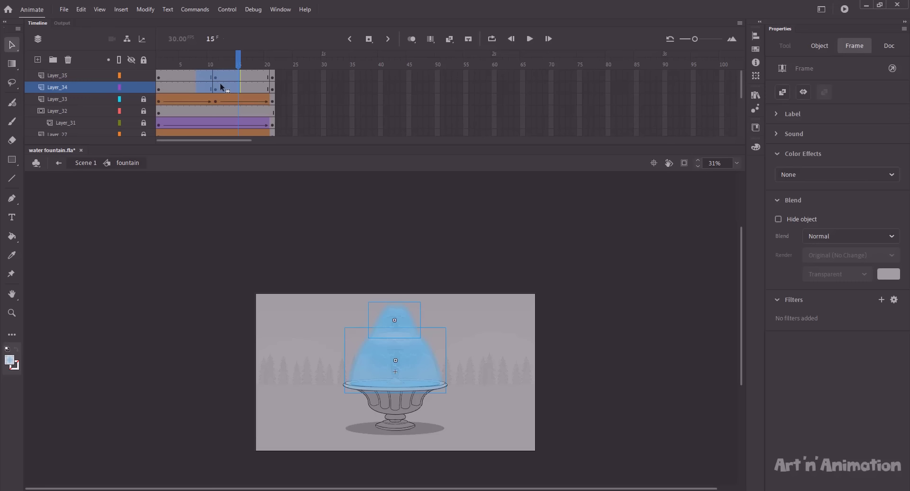
{"action": "right_click", "coordinate": [215, 76]}
{"action": "left_click", "coordinate": [228, 84]}
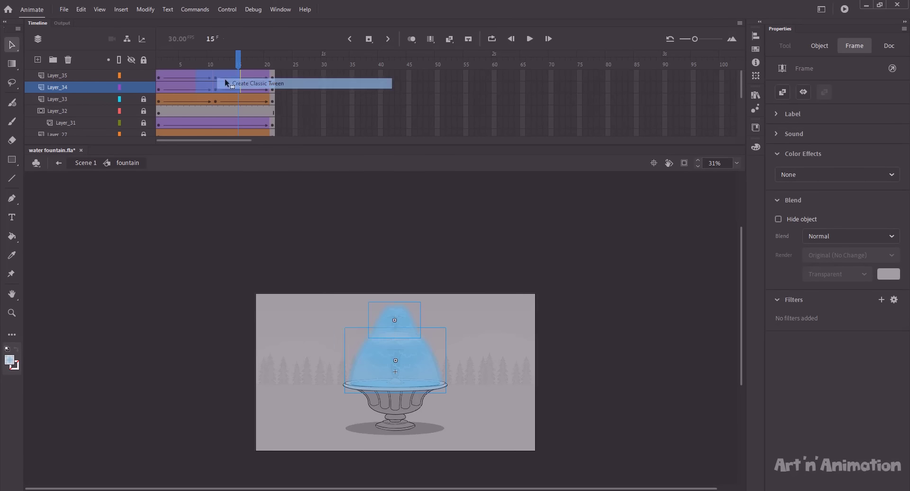
{"action": "key", "text": "Return"}
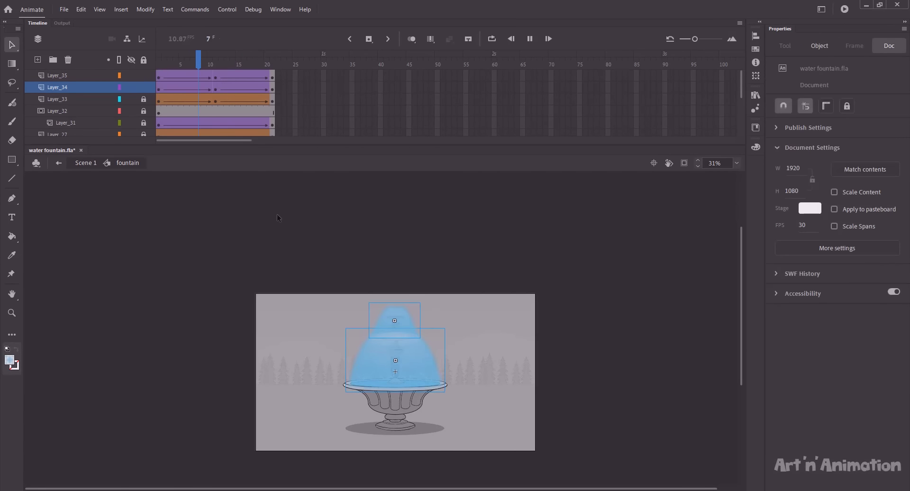
- Add a new layer above Layer_35 and draw a flat oval about 634 by 46 px across the basin's rim
{"action": "left_click", "coordinate": [75, 72]}
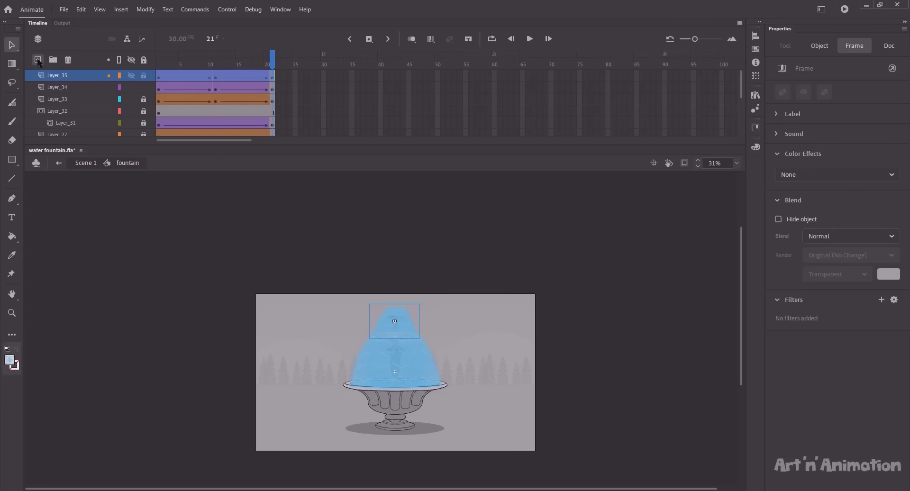
{"action": "left_click", "coordinate": [38, 59]}
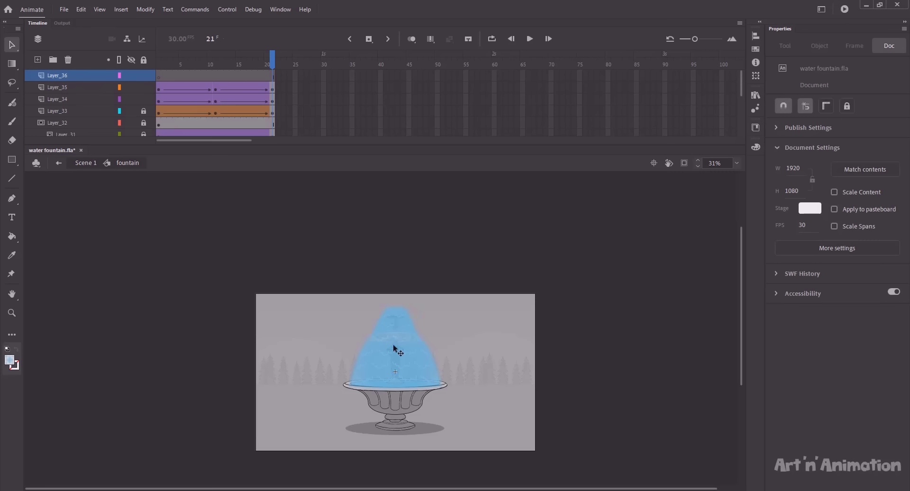
{"action": "key", "text": "o"}
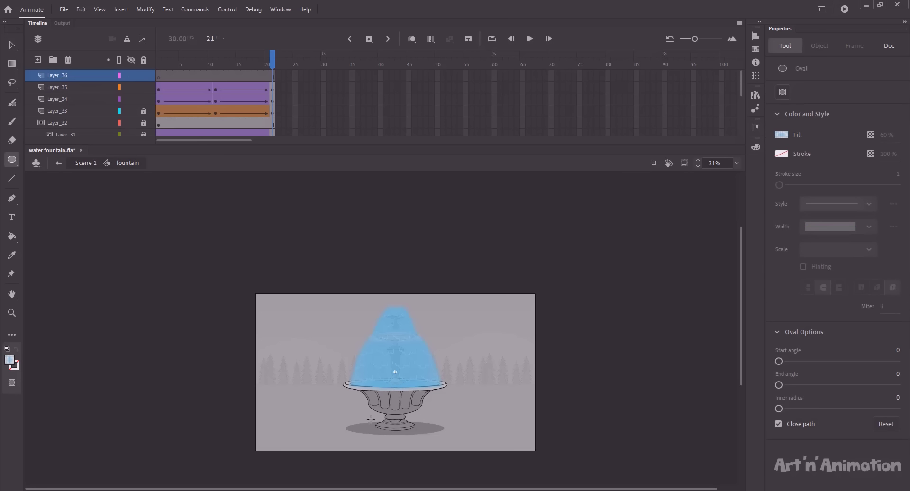
{"action": "left_click_drag", "start_coordinate": [348, 382], "coordinate": [445, 388]}
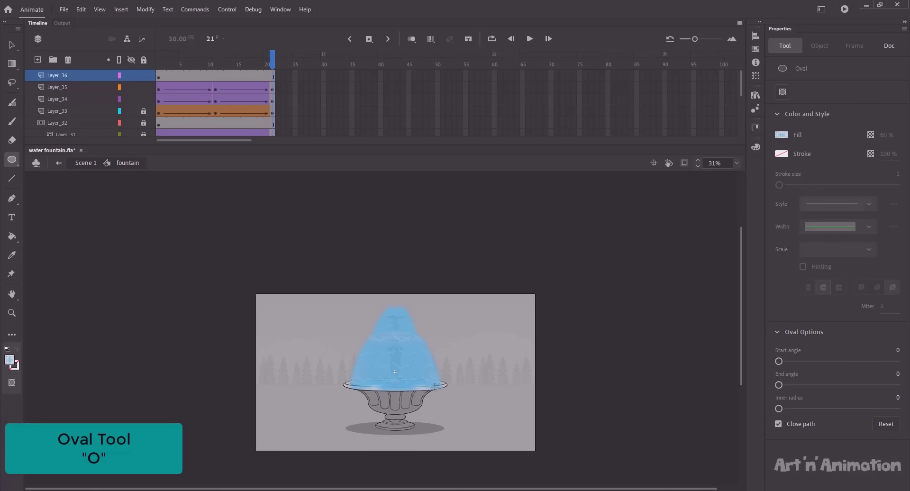
- Nudge the oval left and up to about X -321, Y 57 so it sits inside the basin's rim
{"action": "key", "text": "v"}
{"action": "left_click", "coordinate": [410, 389]}
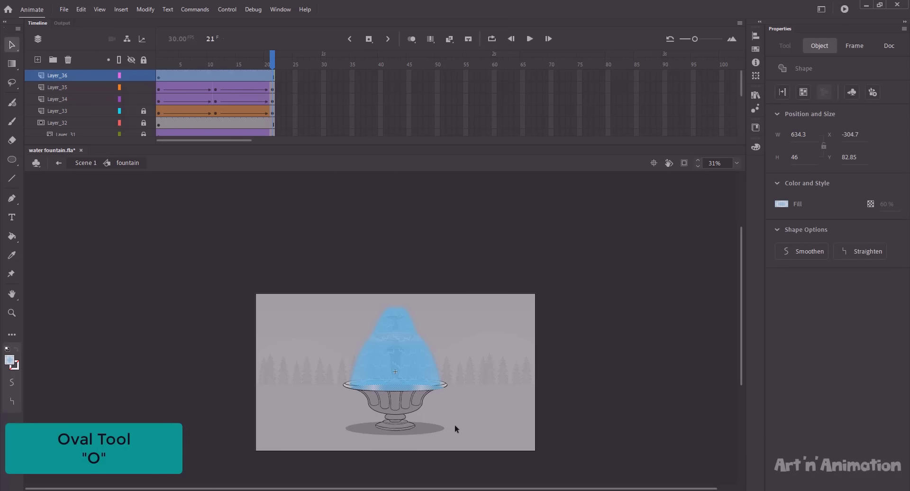
{"action": "key", "text": "Left"}
{"action": "key", "text": "Left"}
{"action": "key", "text": "Left"}
{"action": "key", "text": "Left"}
{"action": "key", "text": "Left"}
{"action": "key", "text": "Up"}
{"action": "key", "text": "Up"}
{"action": "key", "text": "Up"}
{"action": "key", "text": "Up"}
{"action": "key", "text": "Up"}
{"action": "key", "text": "Up"}
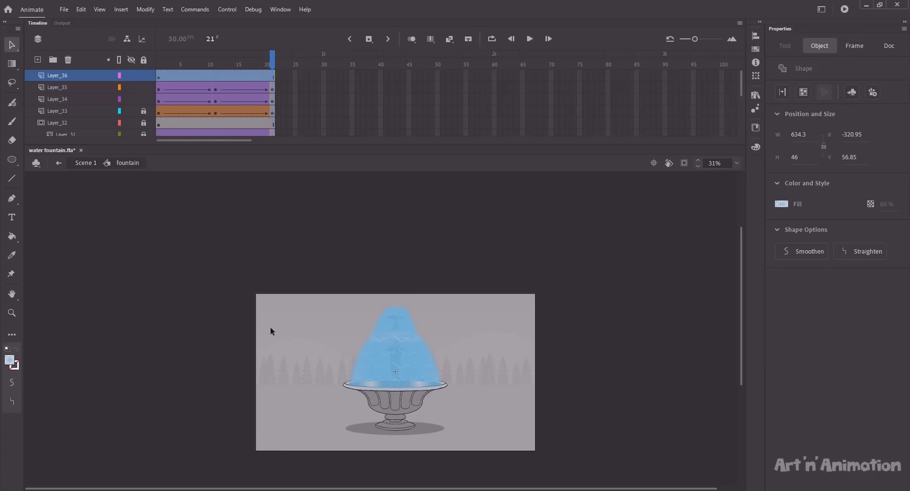
- Soften the fill edges of Layer_36's oval by 50 px in 50 steps, expanding outward
{"action": "left_click", "coordinate": [145, 9]}
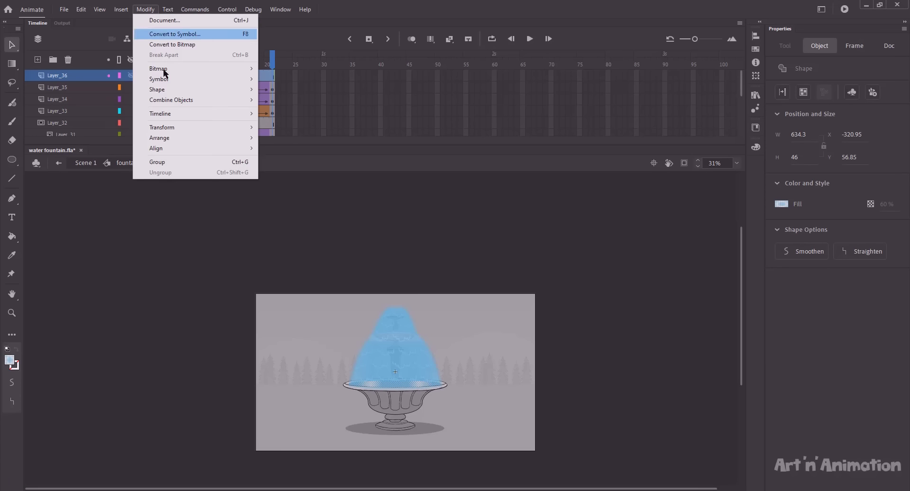
{"action": "mouse_move", "coordinate": [162, 93]}
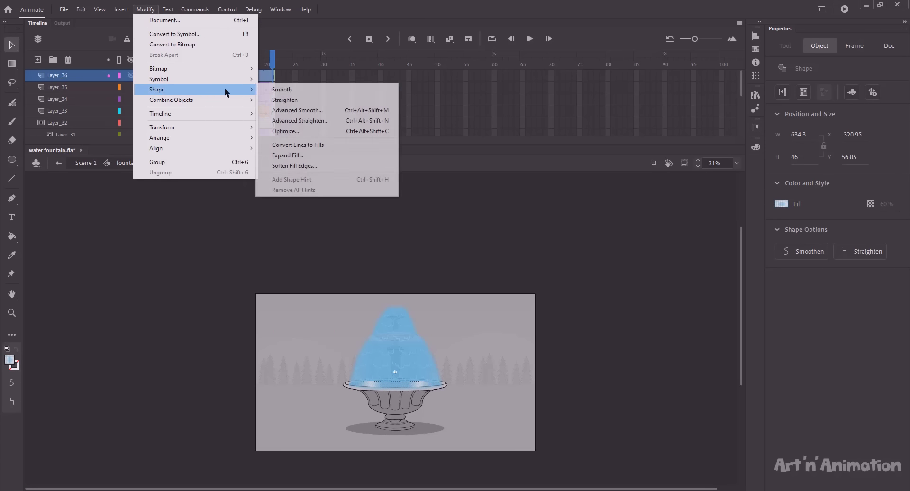
{"action": "left_click", "coordinate": [283, 162]}
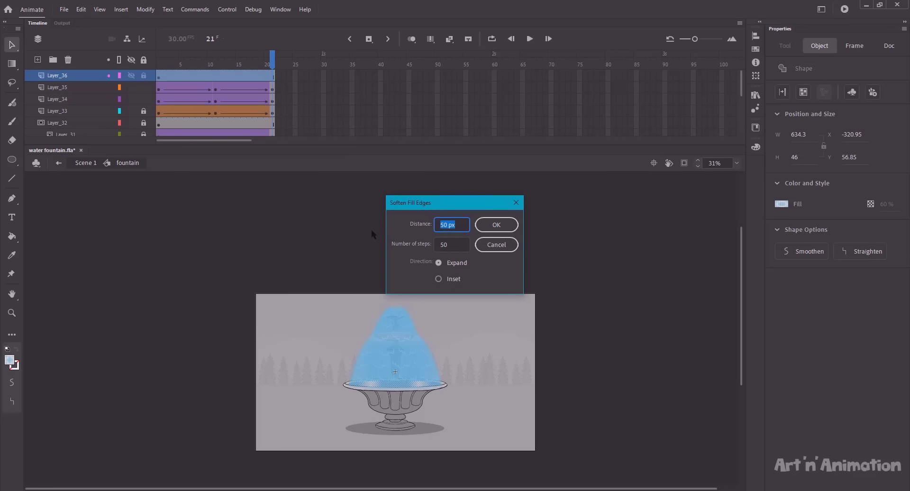
{"action": "key", "text": "Return"}
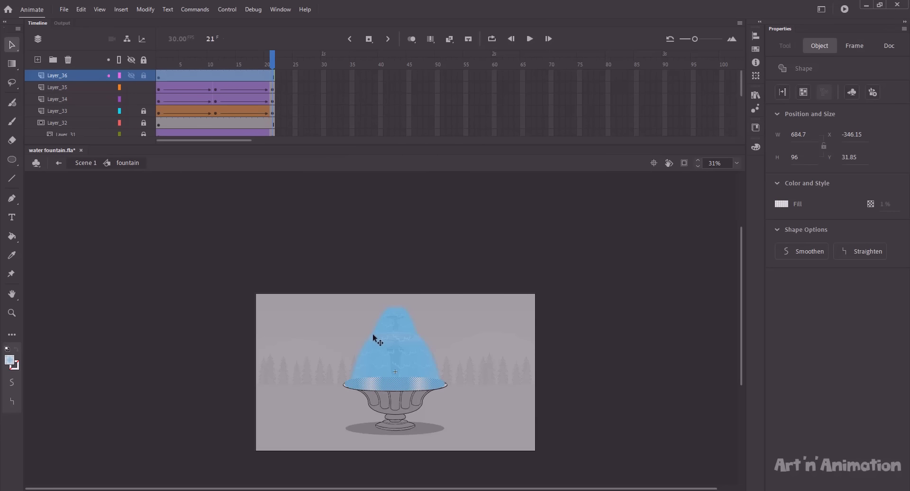
- Convert the softened oval on the basin's rim into a graphic symbol named glow_03
{"action": "key", "text": "F8"}
{"action": "type", "text": "gl"}
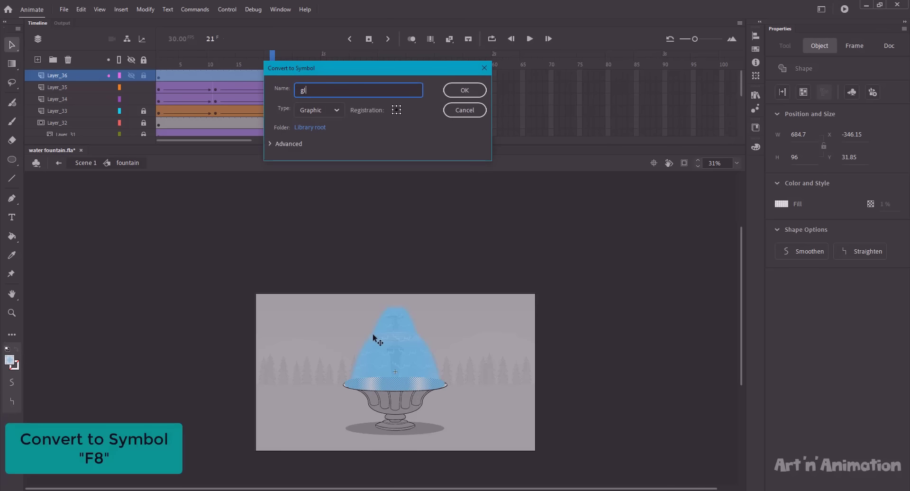
{"action": "type", "text": "ow_03"}
{"action": "key", "text": "Return"}
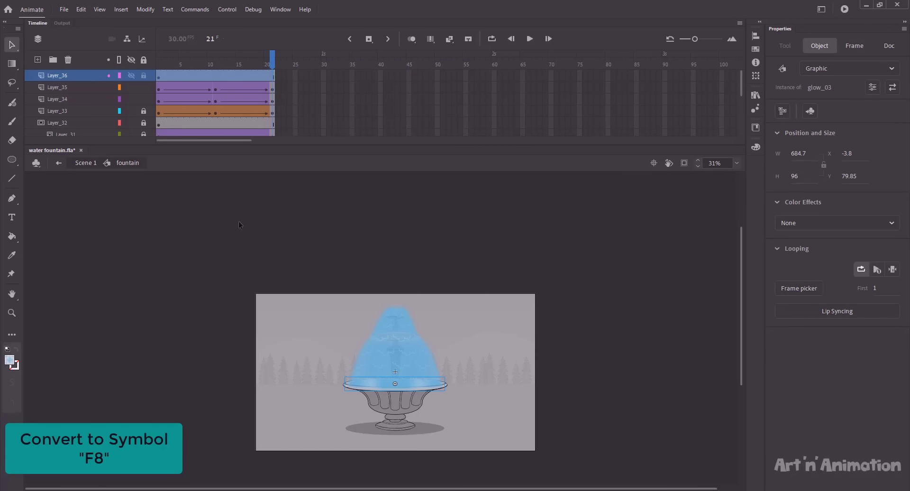
- Add a keyframe at frame 11 of Layer_36 and enlarge the oval glow there, keeping the last used scale setting
{"action": "left_click", "coordinate": [215, 76]}
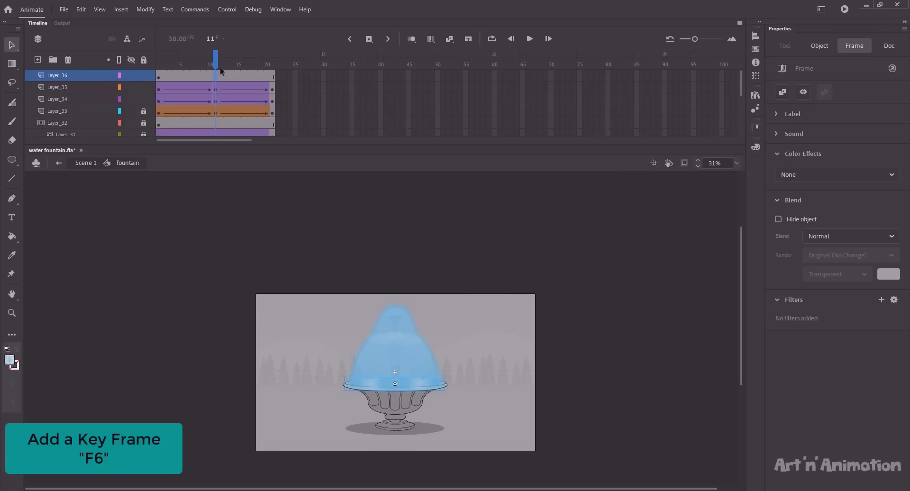
{"action": "key", "text": "F6"}
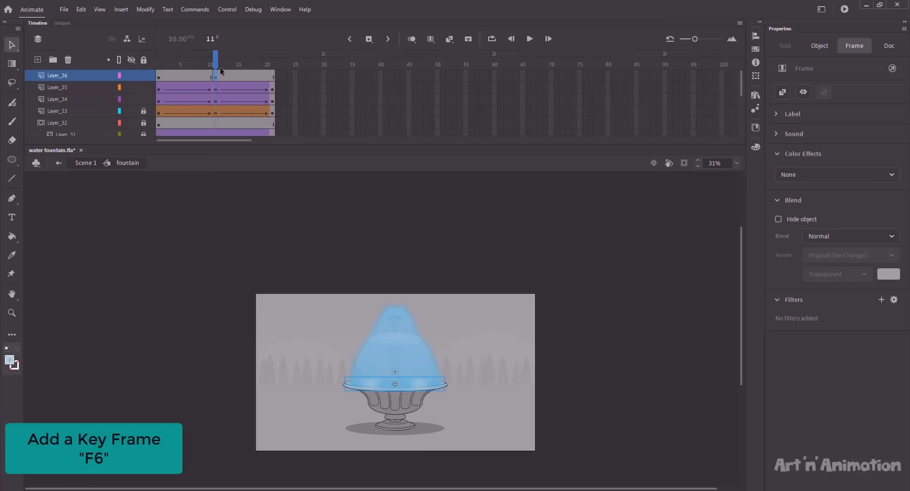
{"action": "key", "text": "ctrl+alt+s"}
{"action": "key", "text": "Return"}
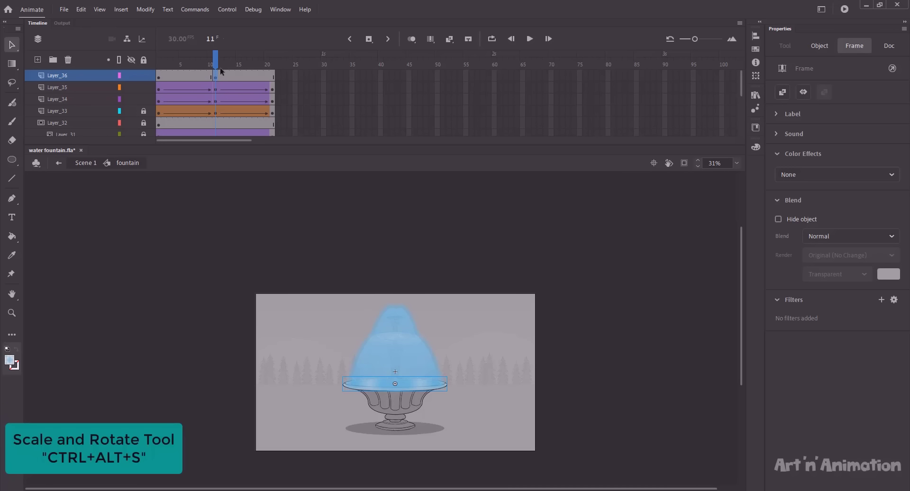
- Add a closing keyframe at frame 21 of Layer_36 and apply classic tweens between its three glow keyframes
{"action": "left_click", "coordinate": [170, 76]}
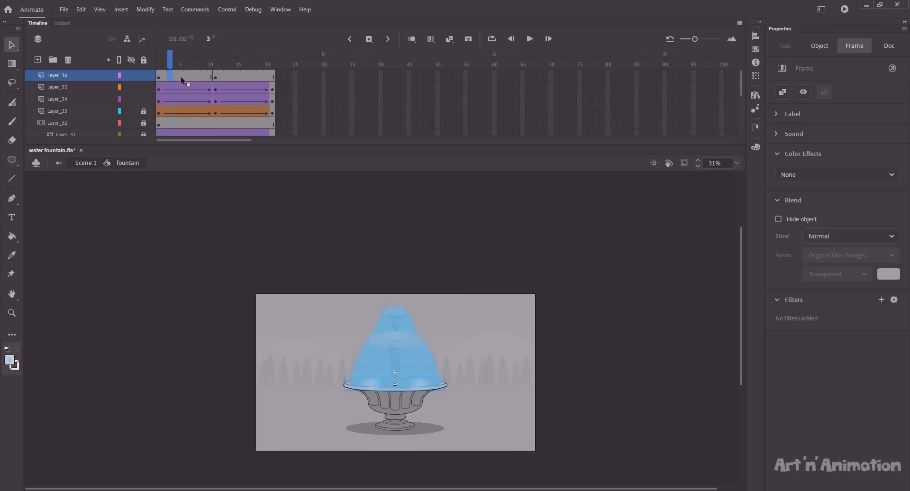
{"action": "left_click_drag", "start_coordinate": [271, 79], "coordinate": [272, 79]}
{"action": "left_click_drag", "start_coordinate": [193, 76], "coordinate": [232, 76]}
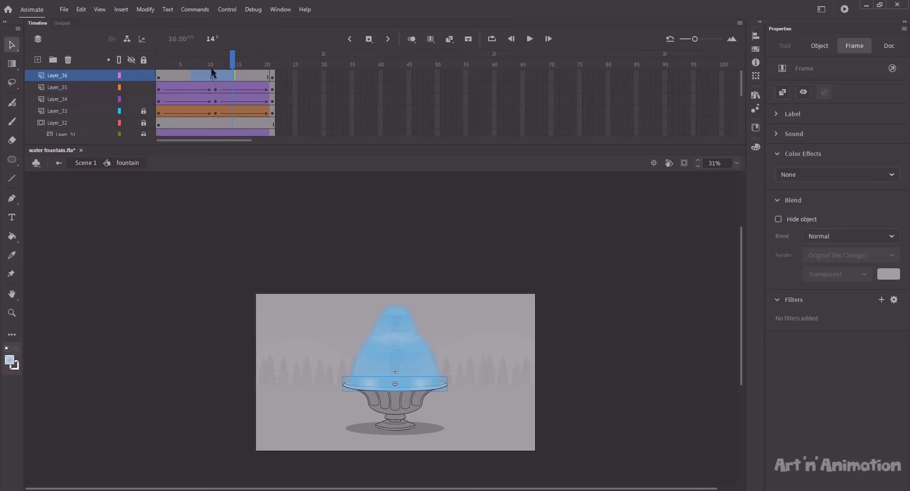
{"action": "right_click", "coordinate": [222, 75]}
{"action": "left_click", "coordinate": [235, 89]}
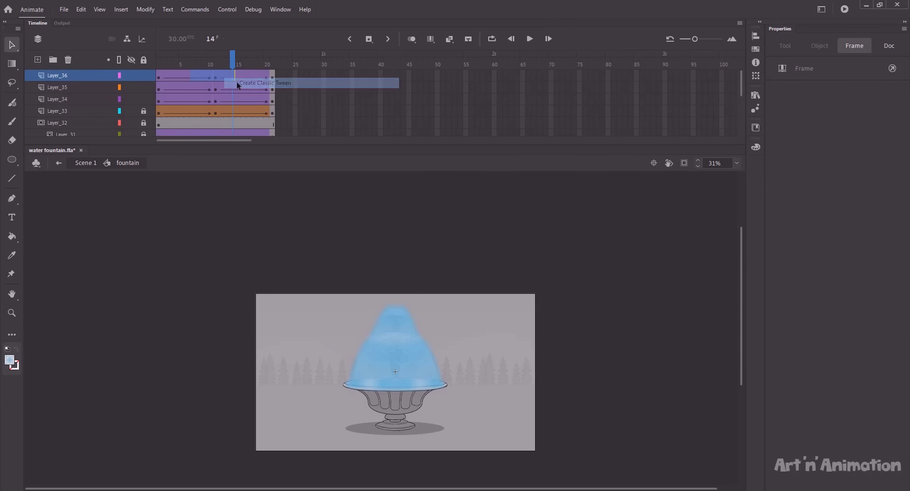
- Return to Scene 1 and preview the fountain animation, first on the timeline and again as a test SWF
{"action": "left_click_drag", "start_coordinate": [216, 64], "coordinate": [135, 73]}
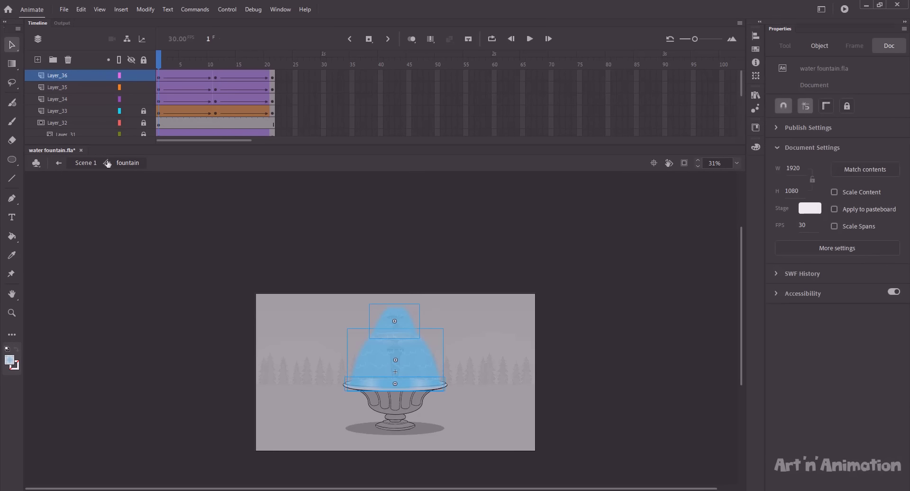
{"action": "left_click", "coordinate": [86, 163]}
{"action": "left_click", "coordinate": [294, 290]}
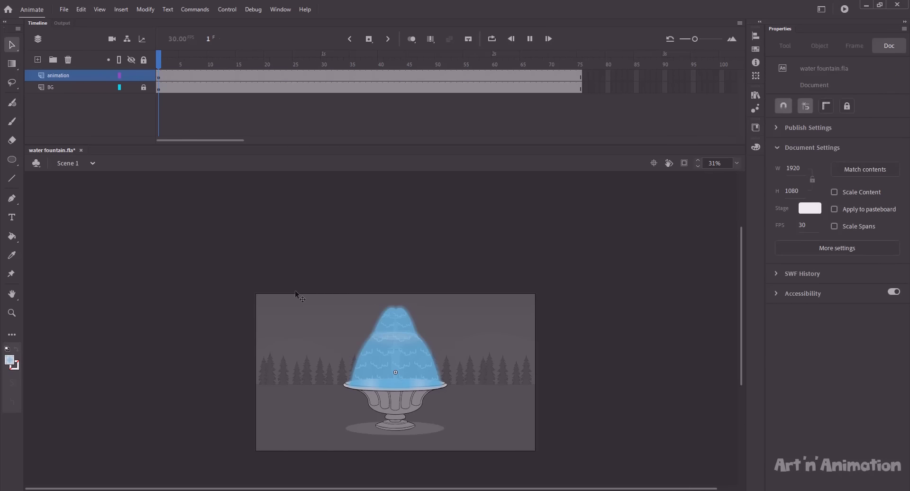
{"action": "key", "text": "Return"}
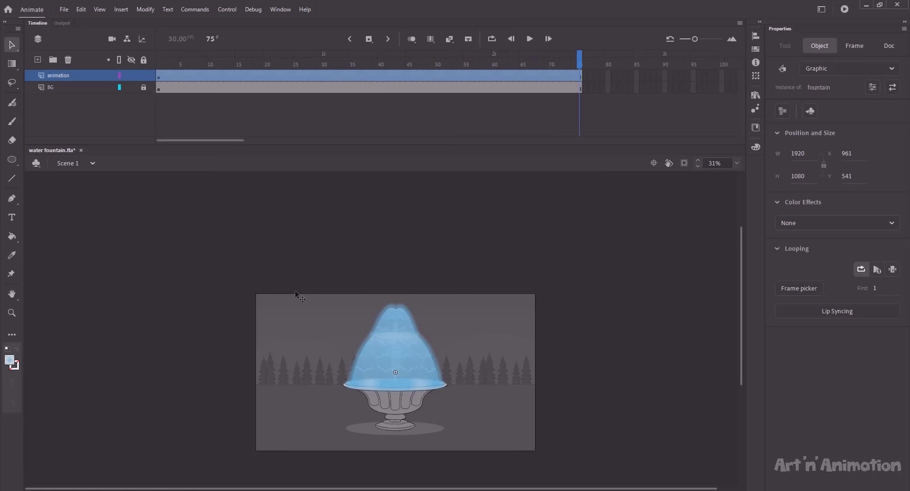
{"action": "key", "text": "ctrl+Return"}
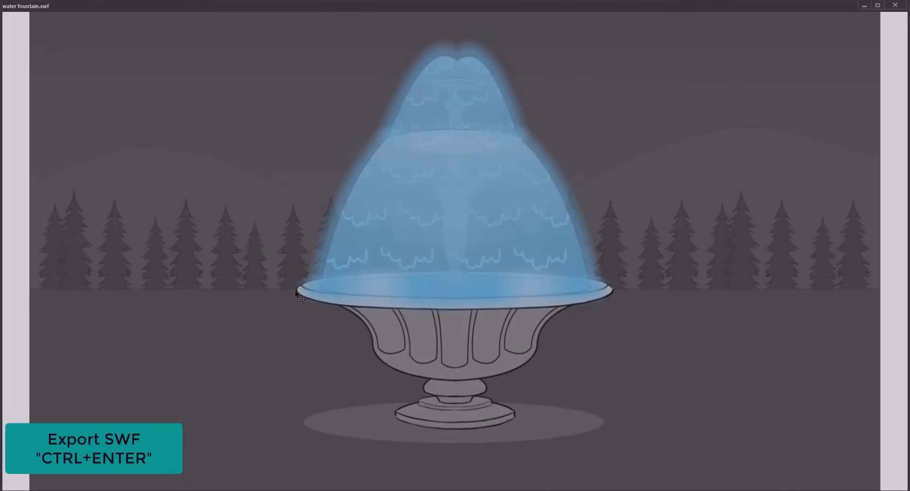